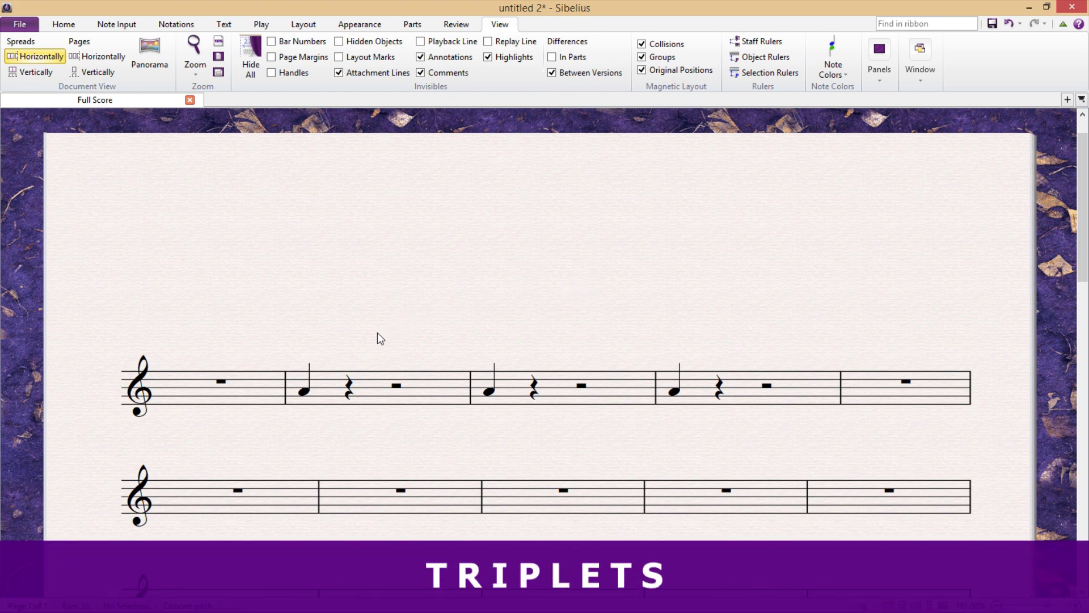
Step: Turn bar 2 into a triplet, bar 3 into a quintuplet and bar 4 into a septuplet
click(305, 391)
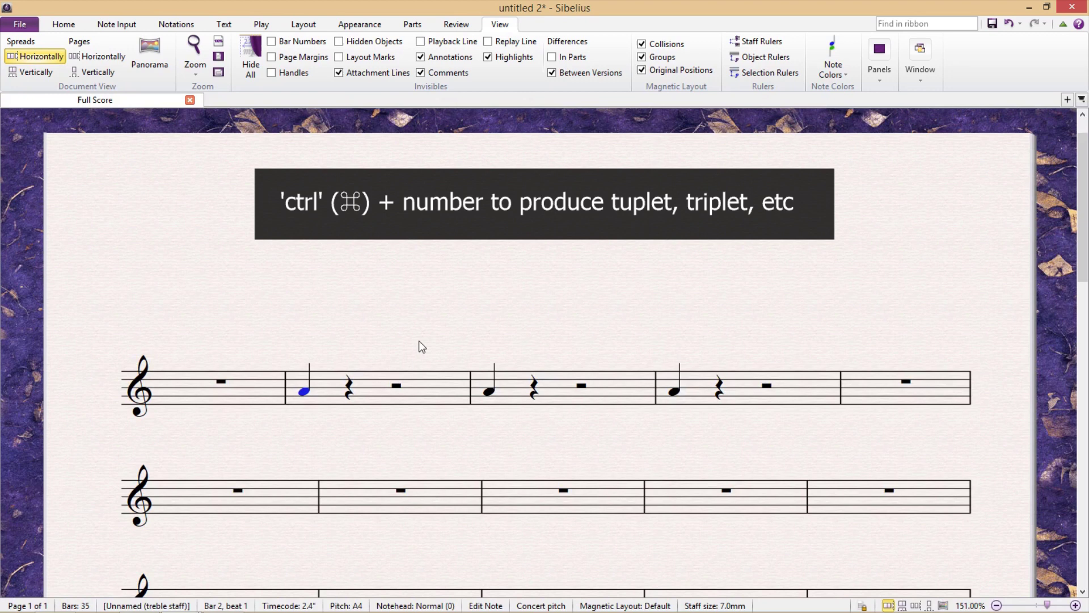
key(ctrl+3)
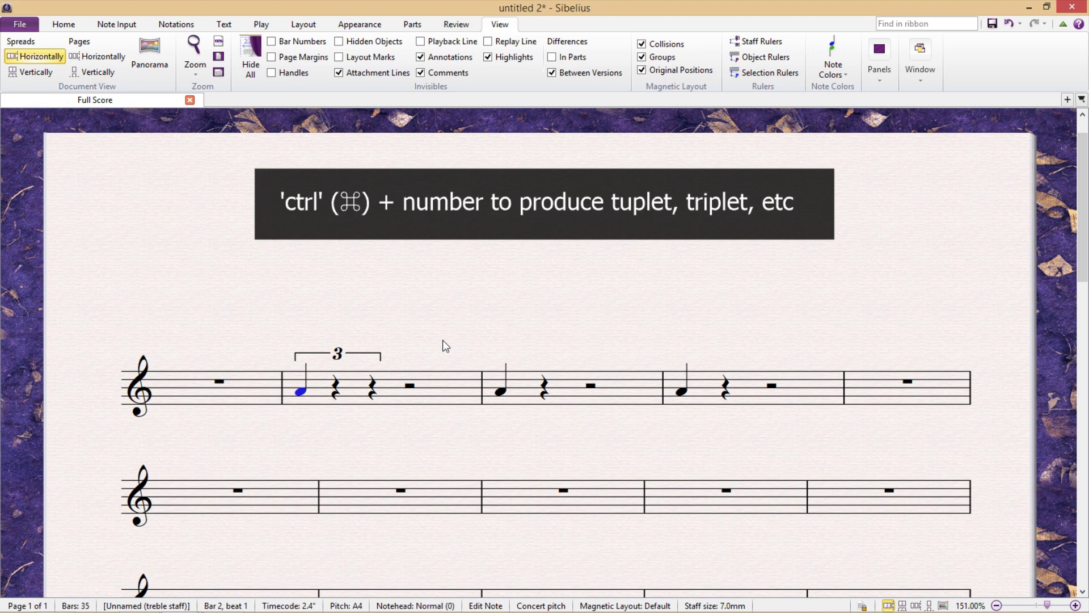
click(502, 392)
key(ctrl+5)
click(687, 391)
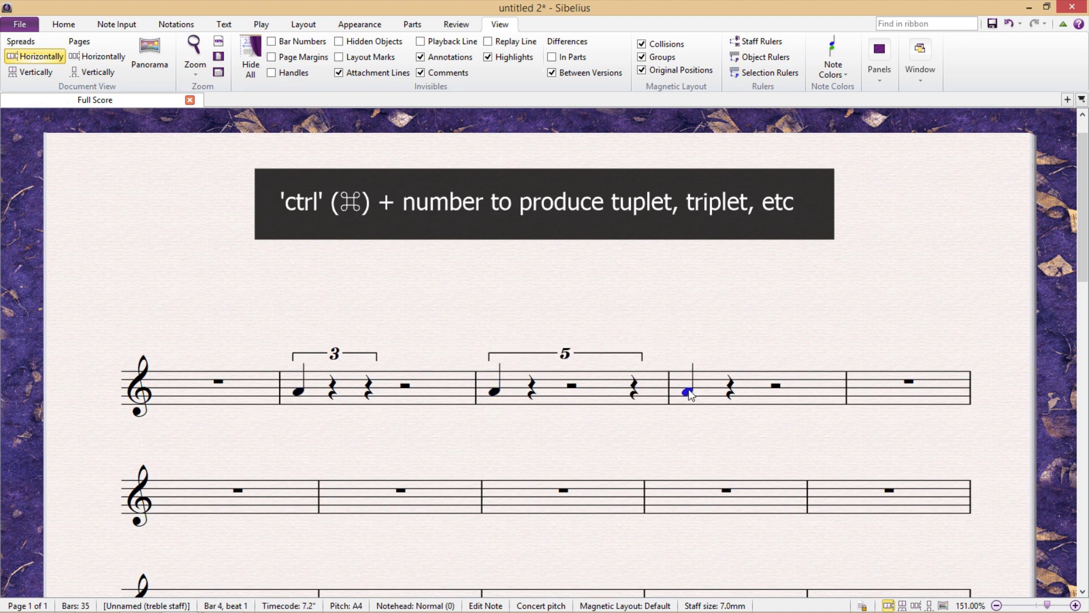
key(ctrl+7)
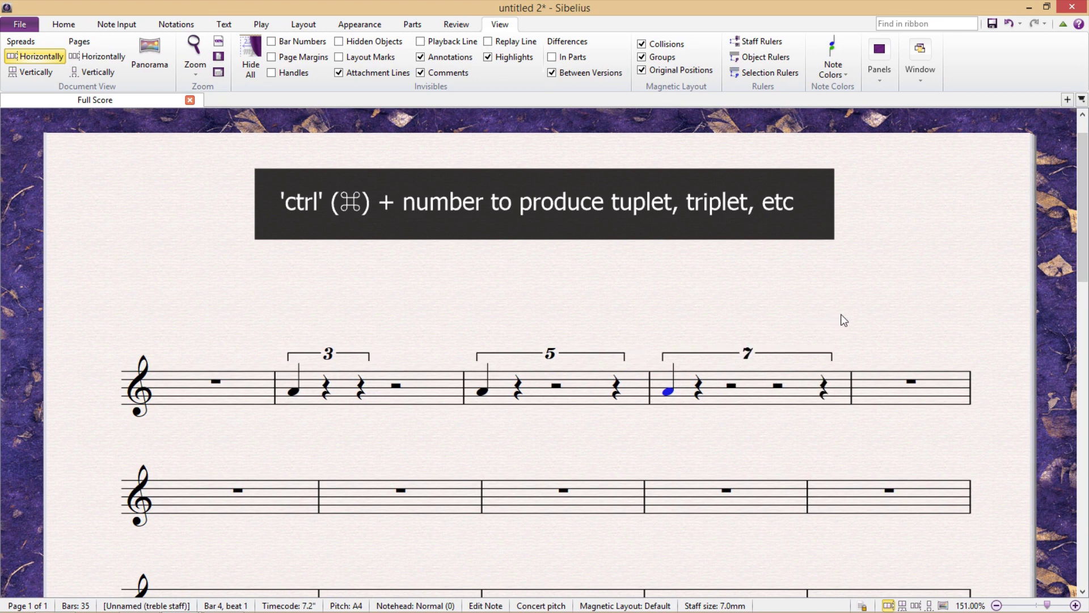
key(Escape)
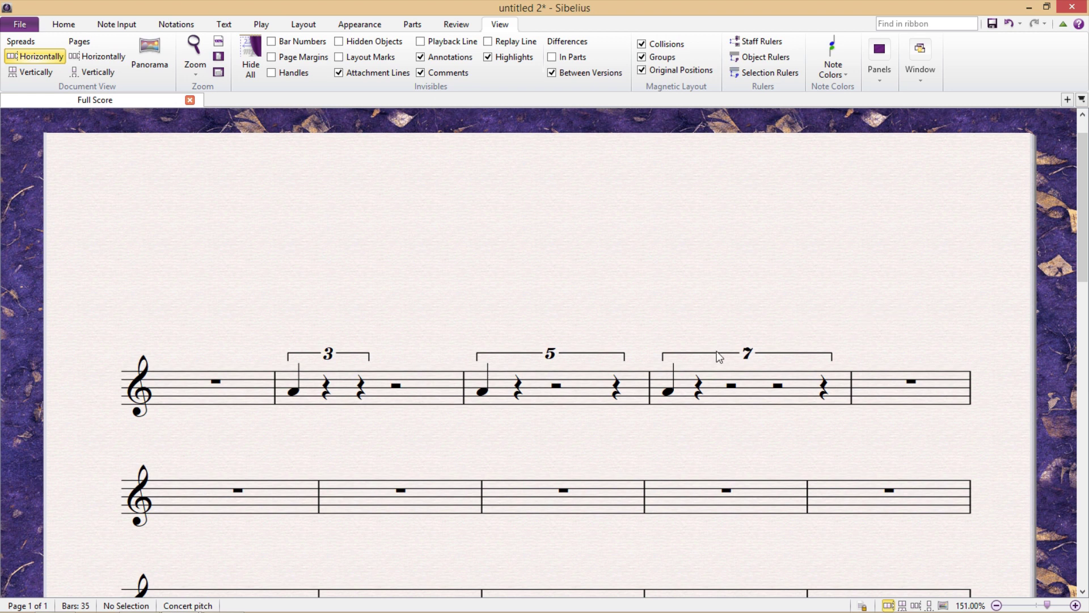
Step: Nest triplets inside bar 4's septuplet, including one starting on a shortened eighth rest
click(669, 392)
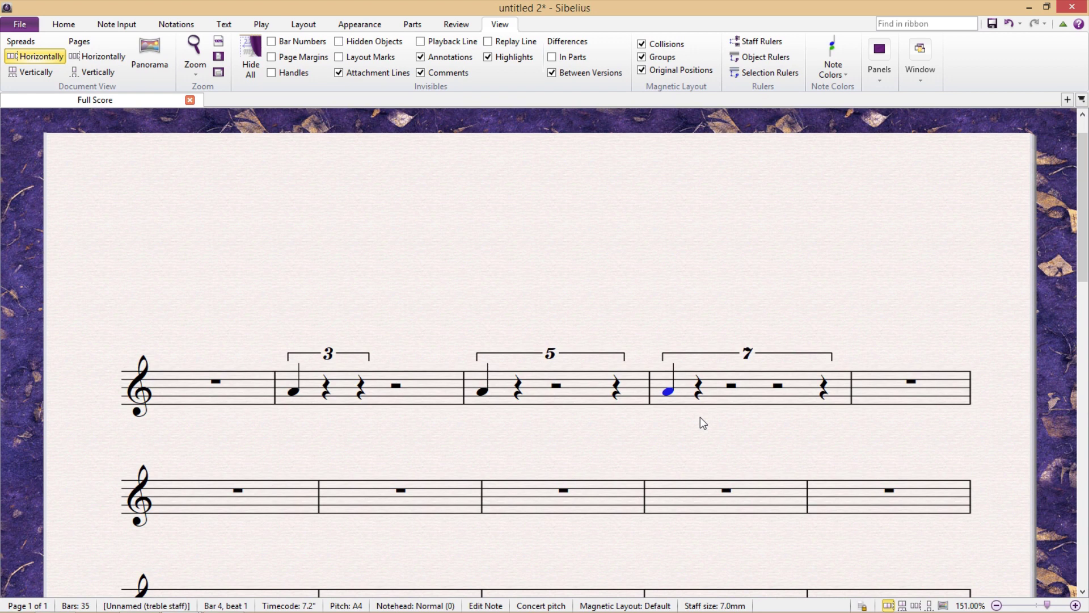
key(ctrl+3)
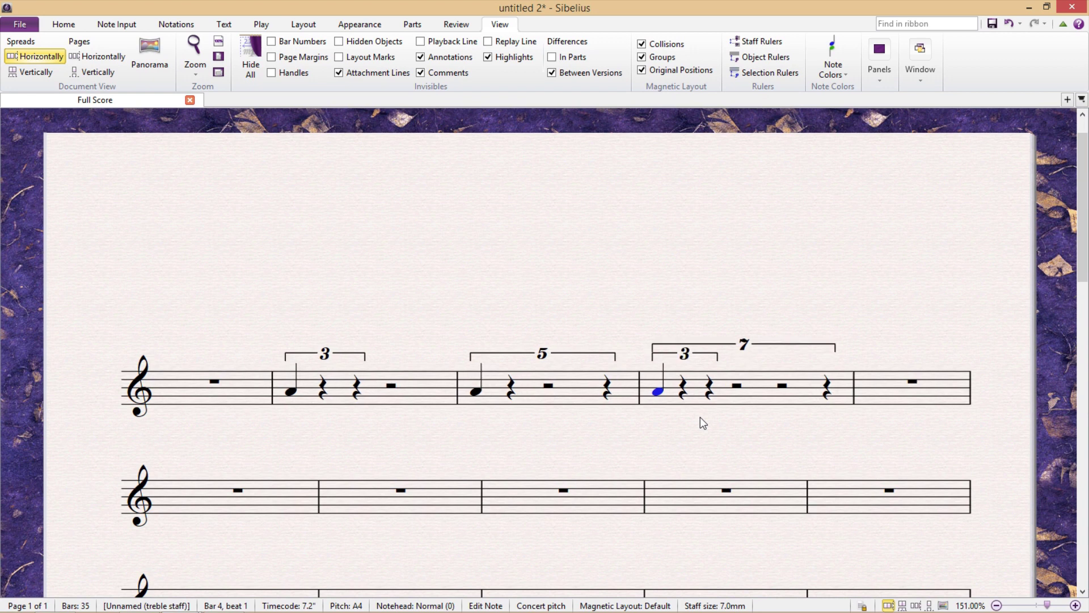
click(736, 386)
key(3)
key(ctrl+3)
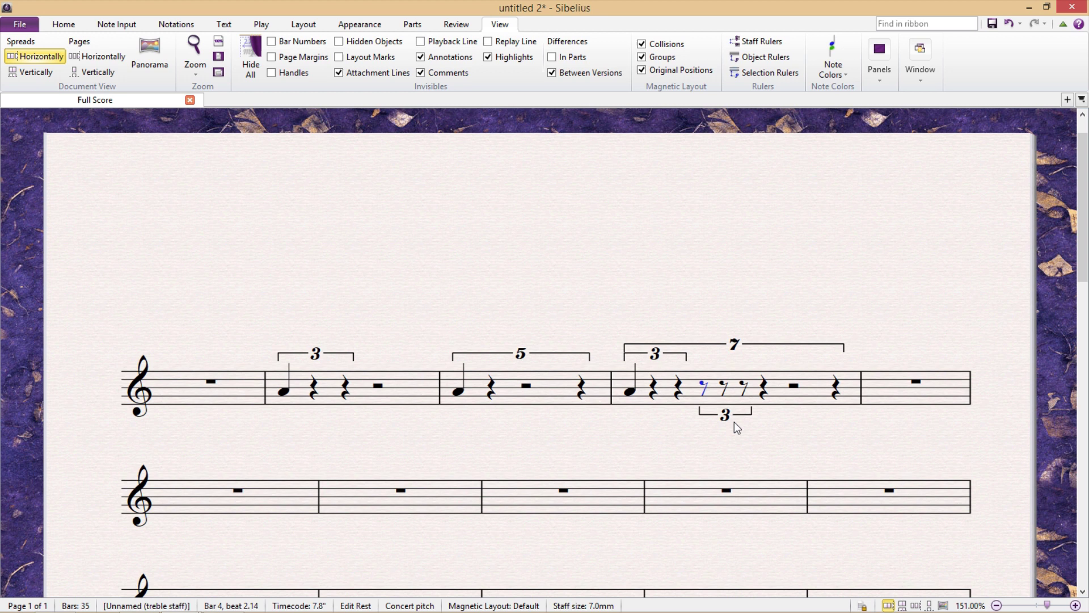
key(Escape)
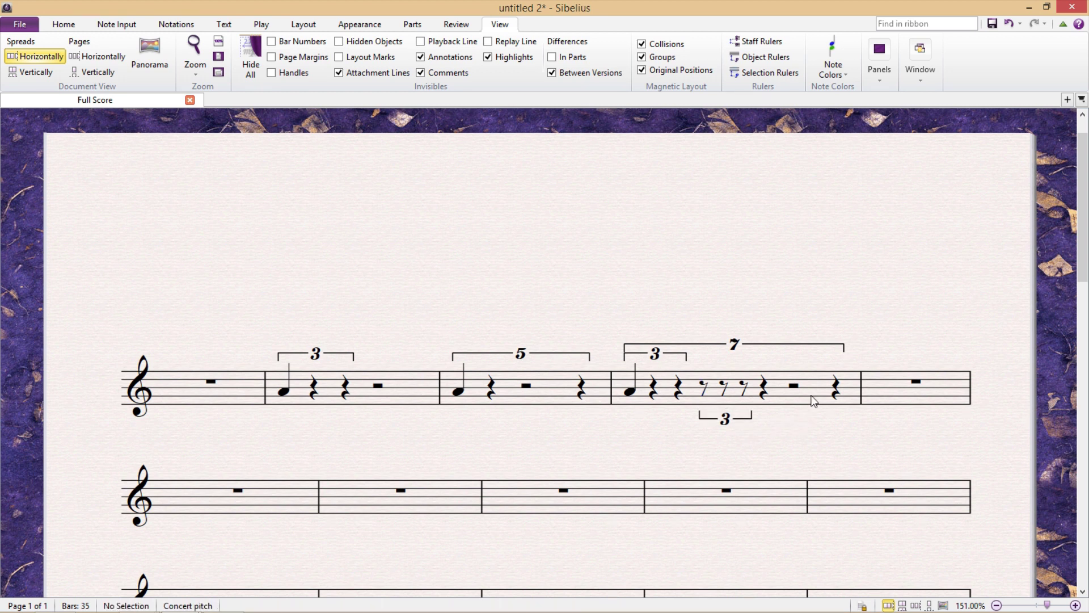
Step: Delete all notes and tuplets from the top staff
double_click(812, 394)
key(Delete)
click(488, 304)
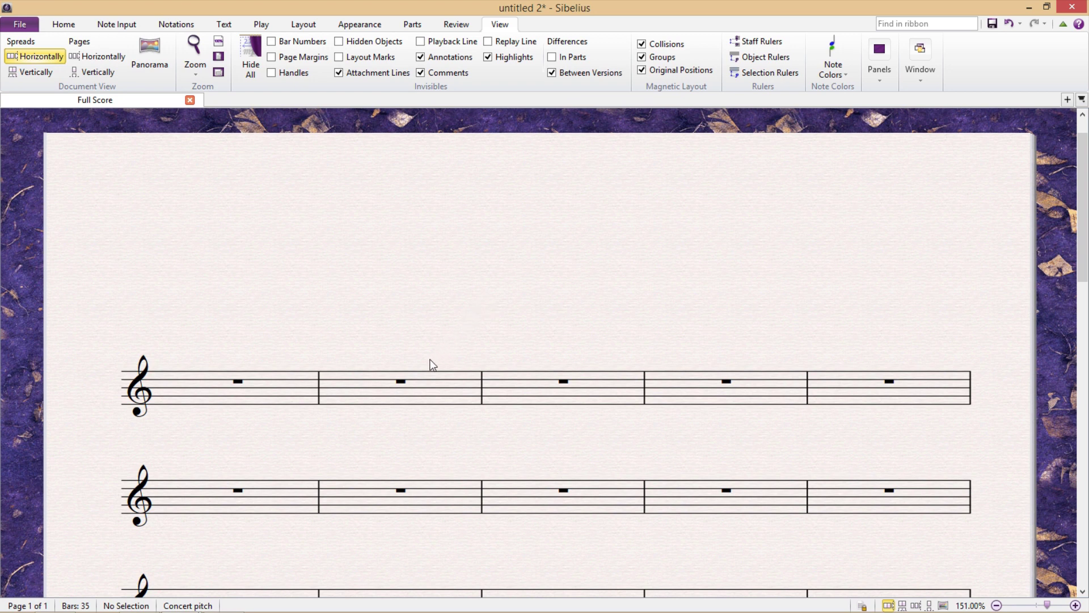
Step: Make bar 2's rest a quarter-note triplet and repeat it through bars 2–4
click(401, 381)
key(ctrl+3)
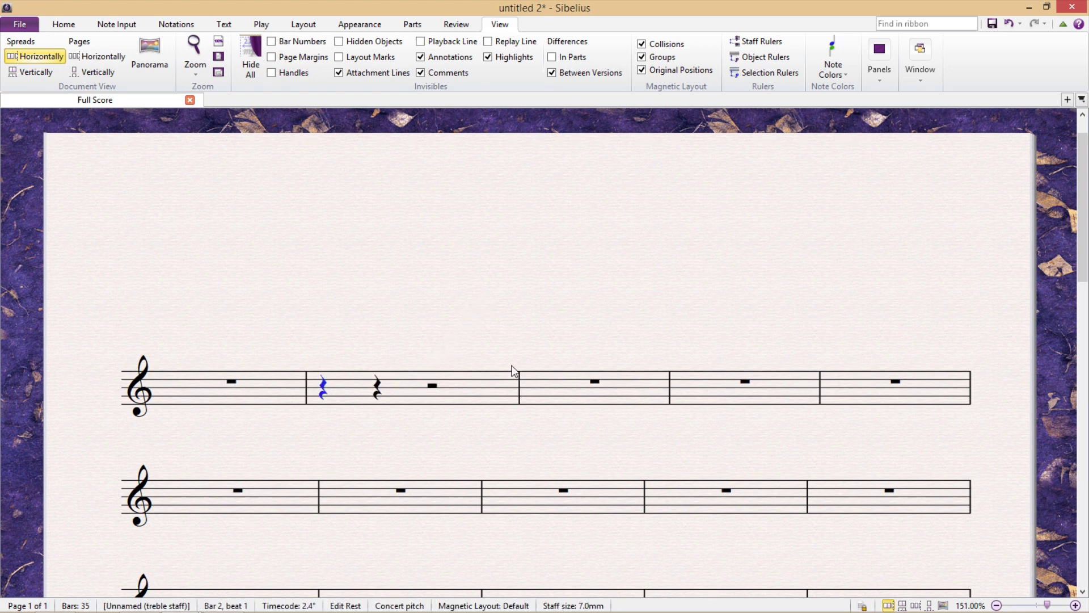
key(shift+Right)
key(shift+Right)
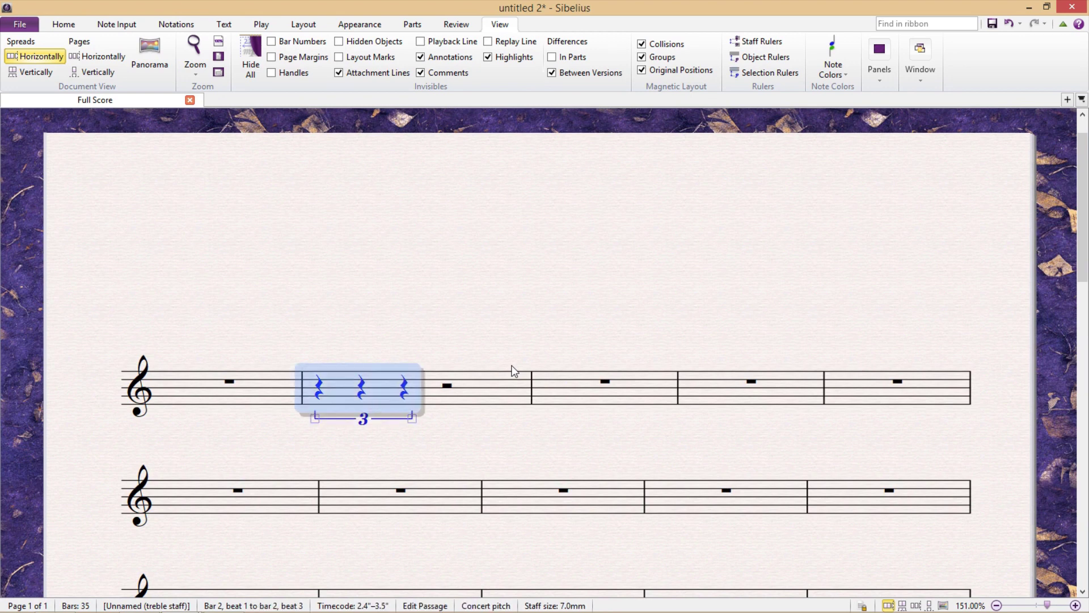
key(r)
key(r)
key(r)
key(r)
key(r)
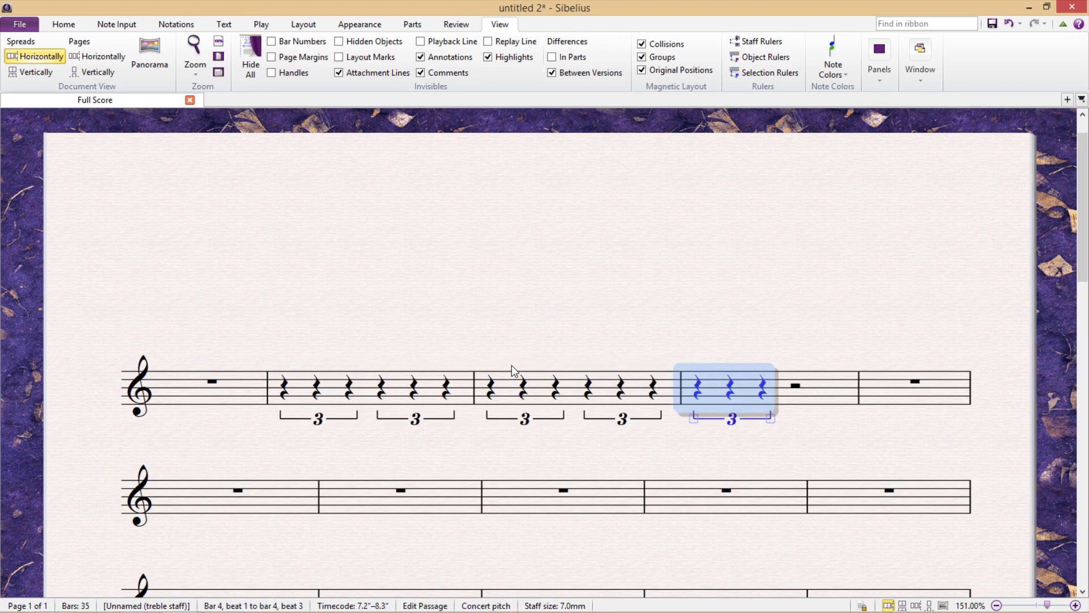
Step: Enter the pitches C D F E C F E D into the triplet rests
click(280, 389)
key(c)
key(d)
key(f)
key(e)
key(c)
key(d)
key(f)
key(c)
key(e)
key(d)
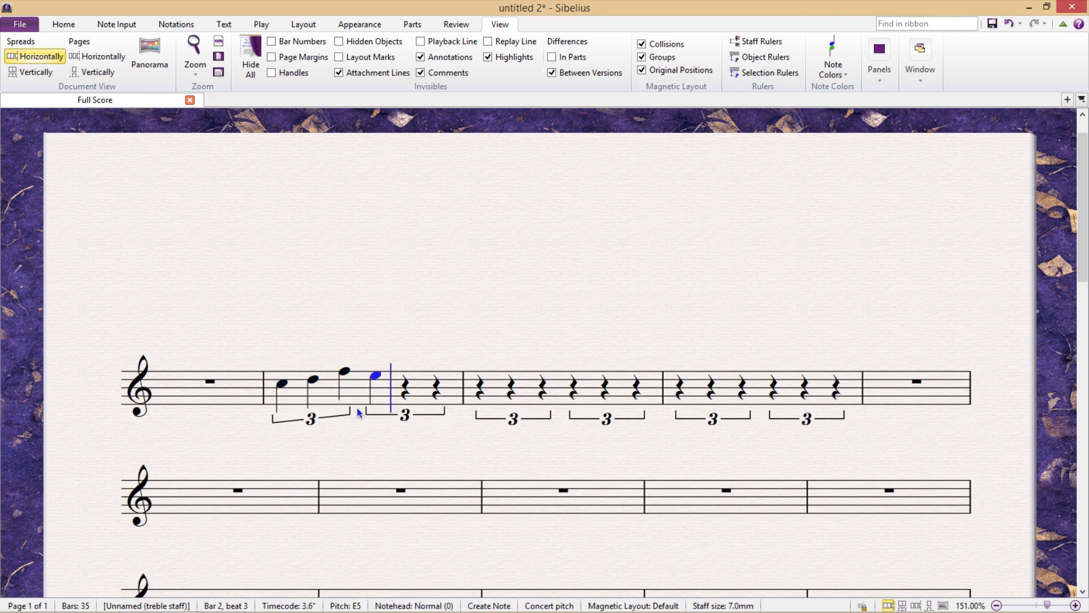
key(c)
key(f)
key(c)
key(e)
key(f)
key(c)
key(d)
key(f)
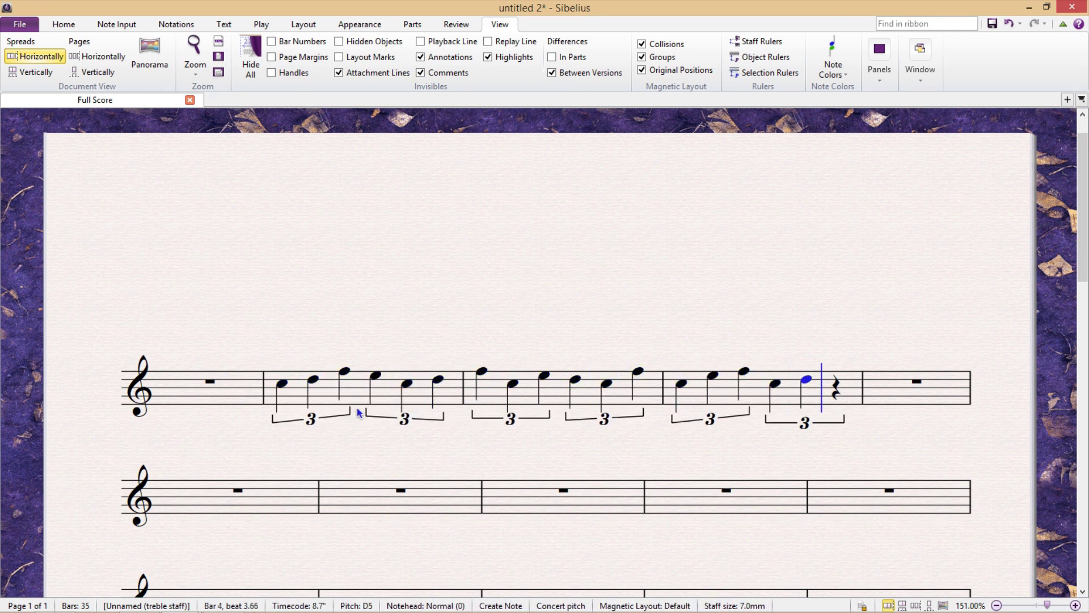
Step: Clear the triplet notes from the top staff again
click(916, 381)
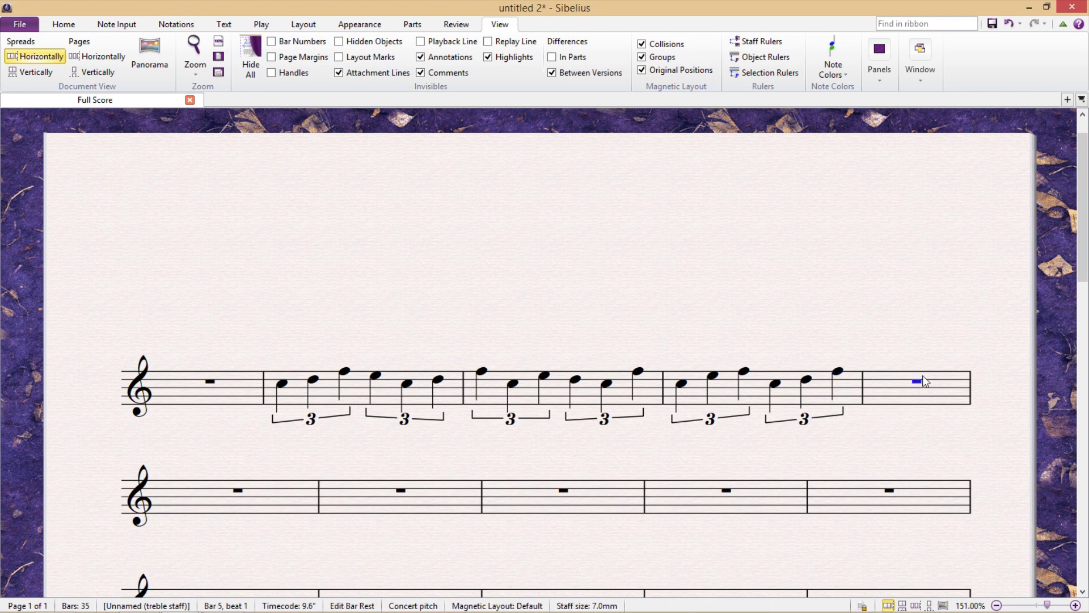
double_click(895, 396)
key(Delete)
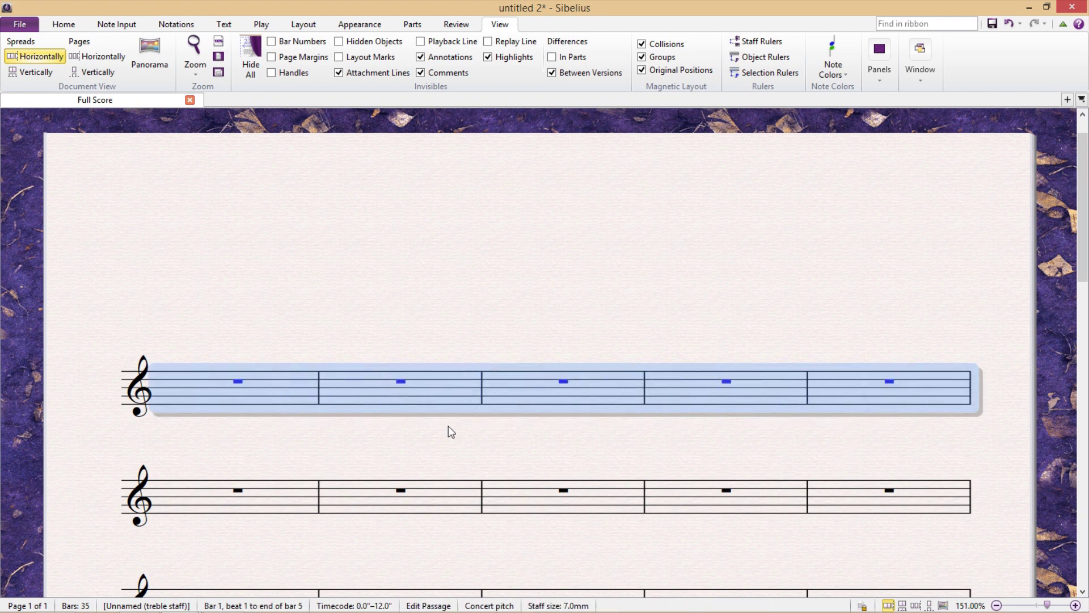
Step: Enter a C5 quarter-note triplet in bar 2 and keep new notes in triplets
click(401, 384)
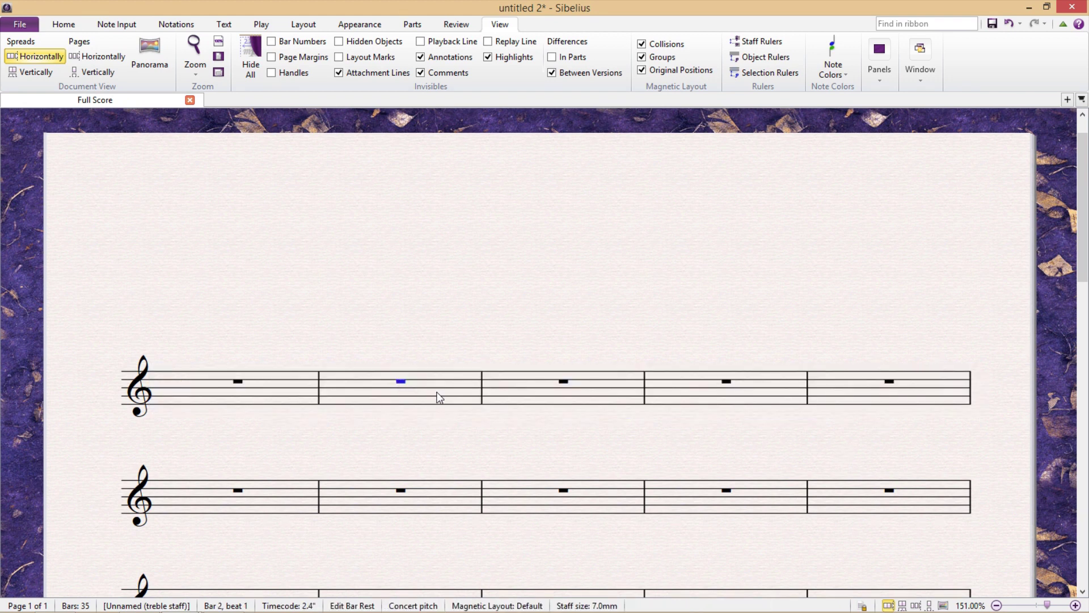
key(5)
key(c)
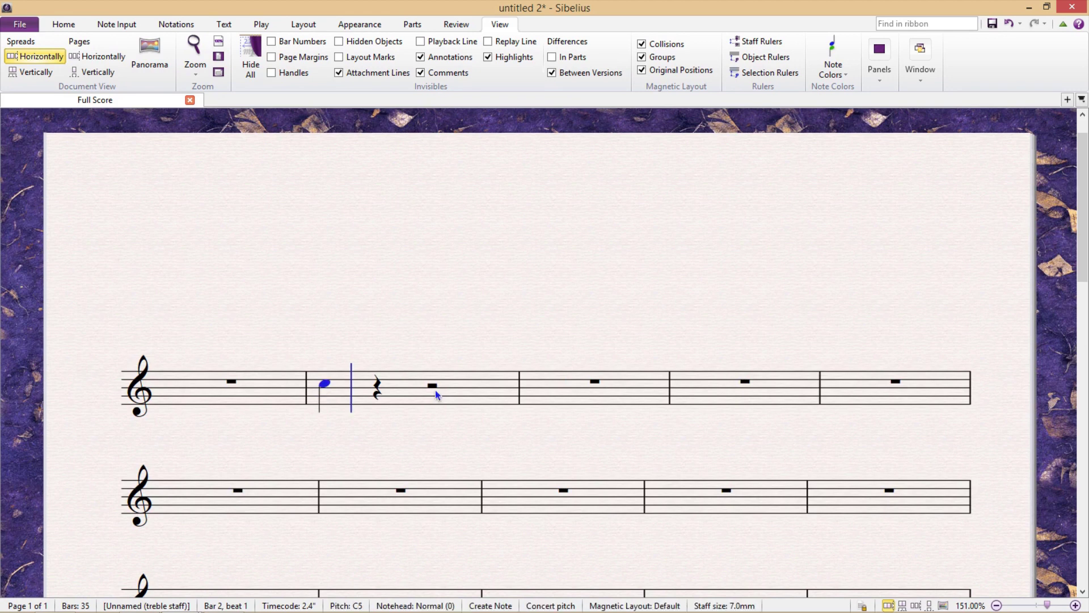
key(ctrl+3)
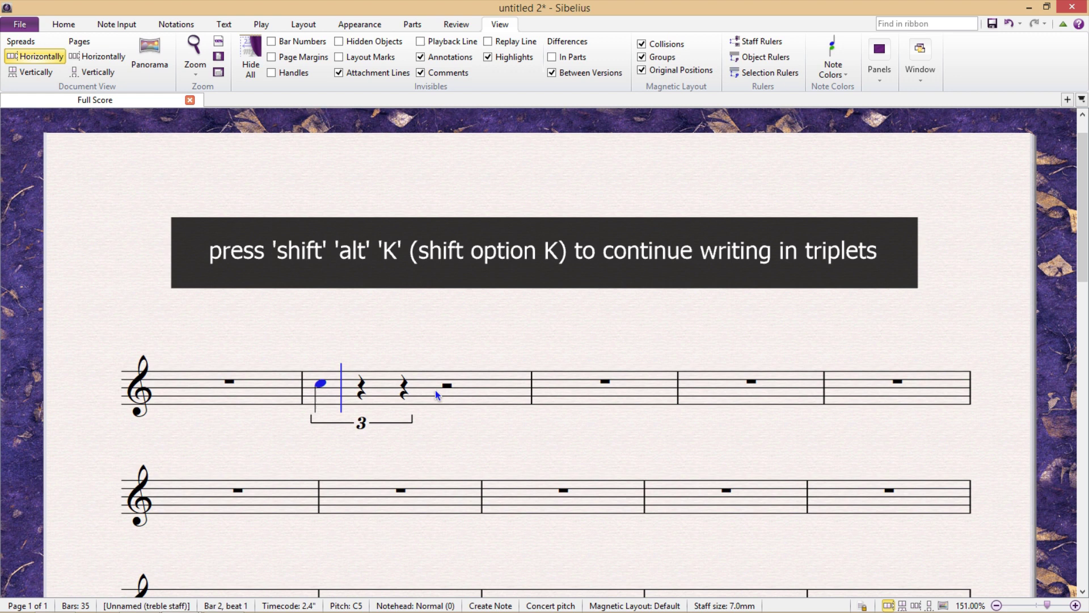
key(shift+alt+k)
Step: Enter triplet notes D E F G C F G D C E through bar 5
key(d)
key(e)
key(f)
key(g)
key(f)
key(d)
key(c)
key(e)
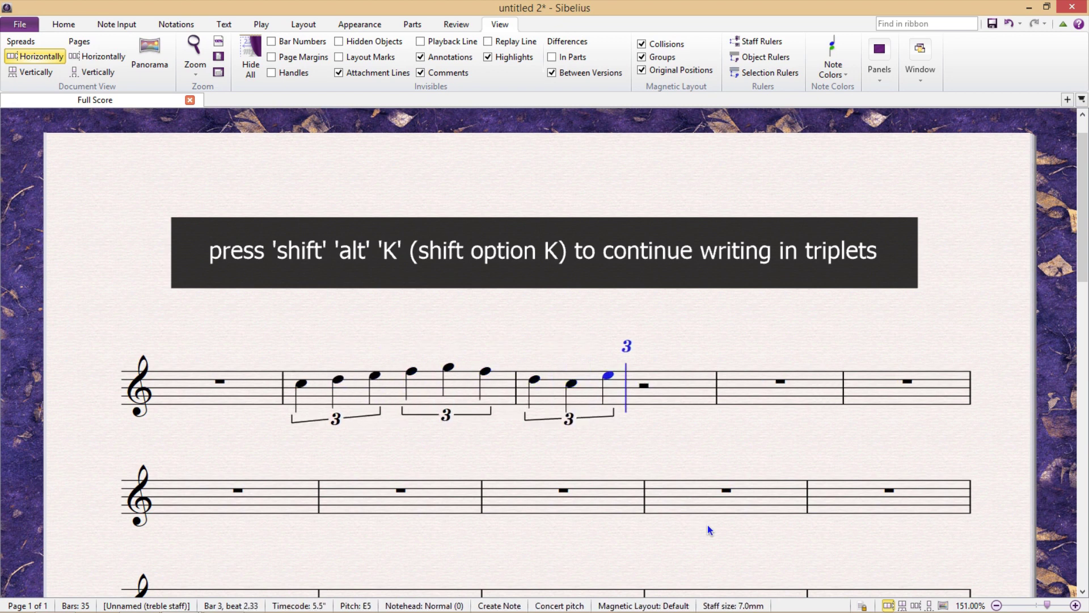
key(f)
key(g)
key(d)
key(c)
key(f)
key(e)
key(g)
key(f)
key(c)
key(d)
key(c)
key(f)
key(g)
key(e)
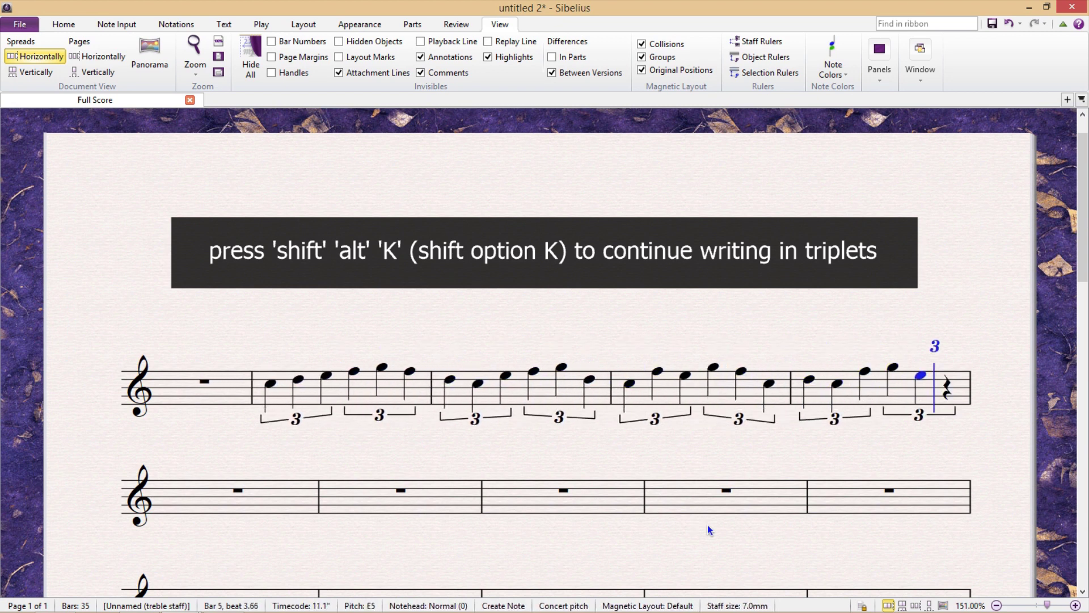
Step: Continue the triplets with G F C D E D E F G C into bars 6–7 and beyond
key(g)
key(f)
key(c)
key(d)
key(c)
key(f)
key(g)
key(e)
key(d)
key(c)
key(f)
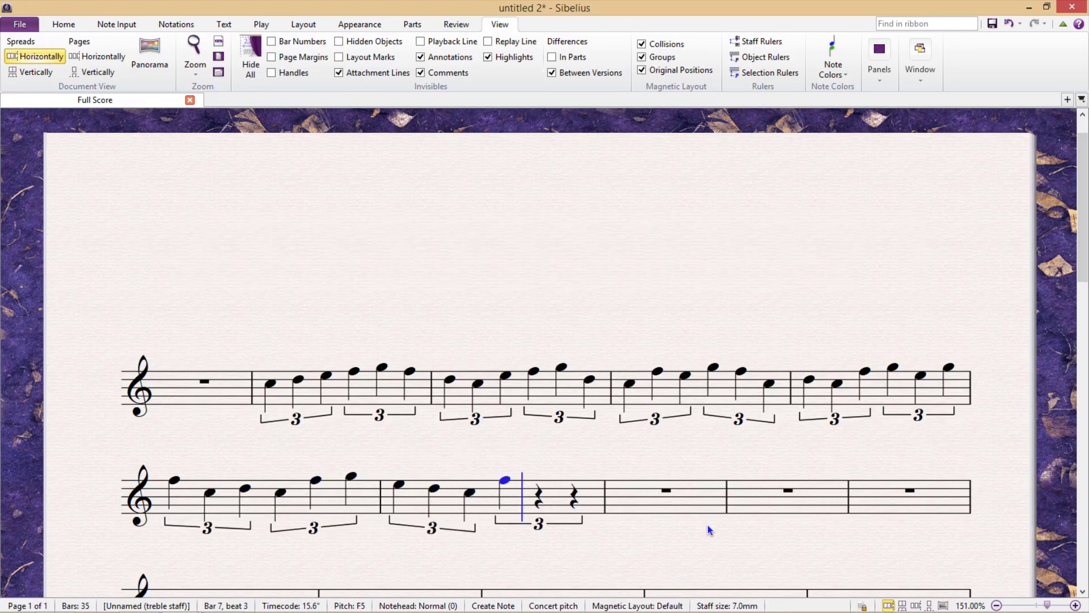
key(d)
key(e)
key(f)
key(g)
key(c)
key(d)
key(c)
key(e)
key(f)
key(c)
key(d)
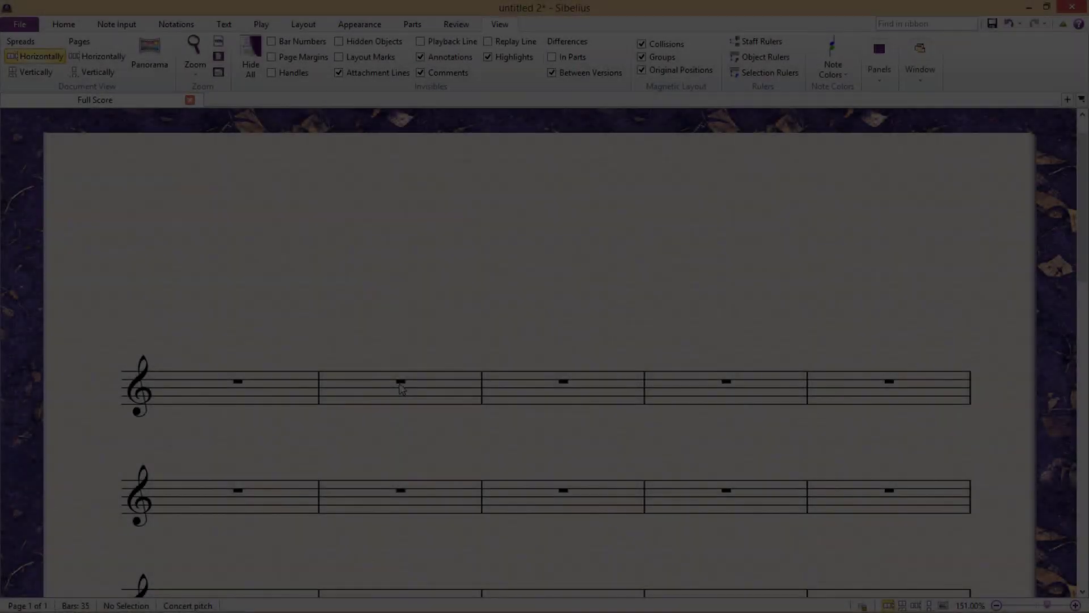
click(400, 382)
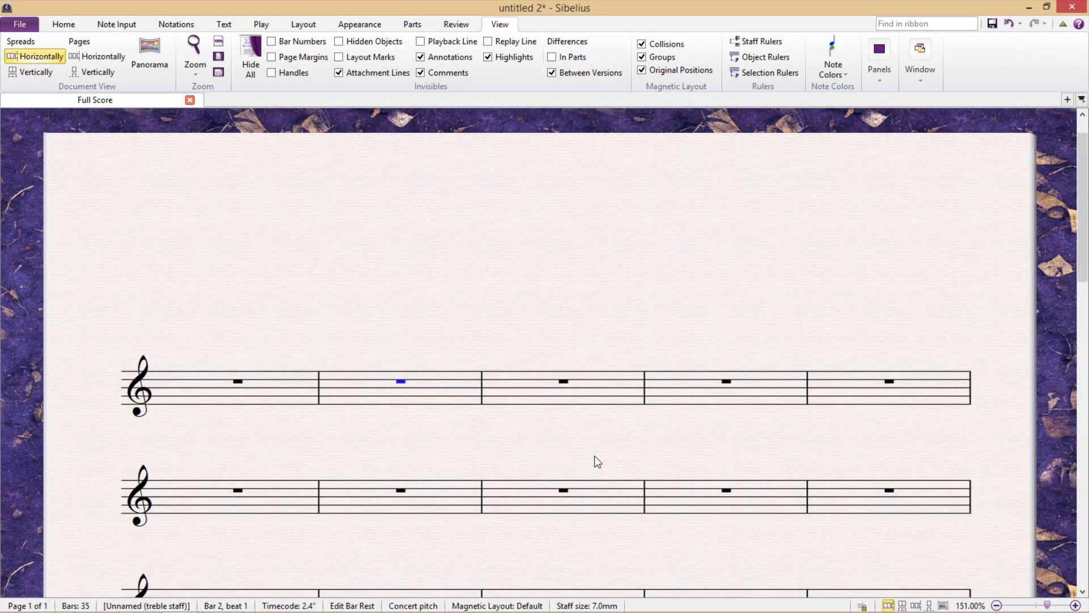
Step: Enter C5 in bar 2, stack chord notes above and below it, then undo back to C5
key(Escape)
click(398, 385)
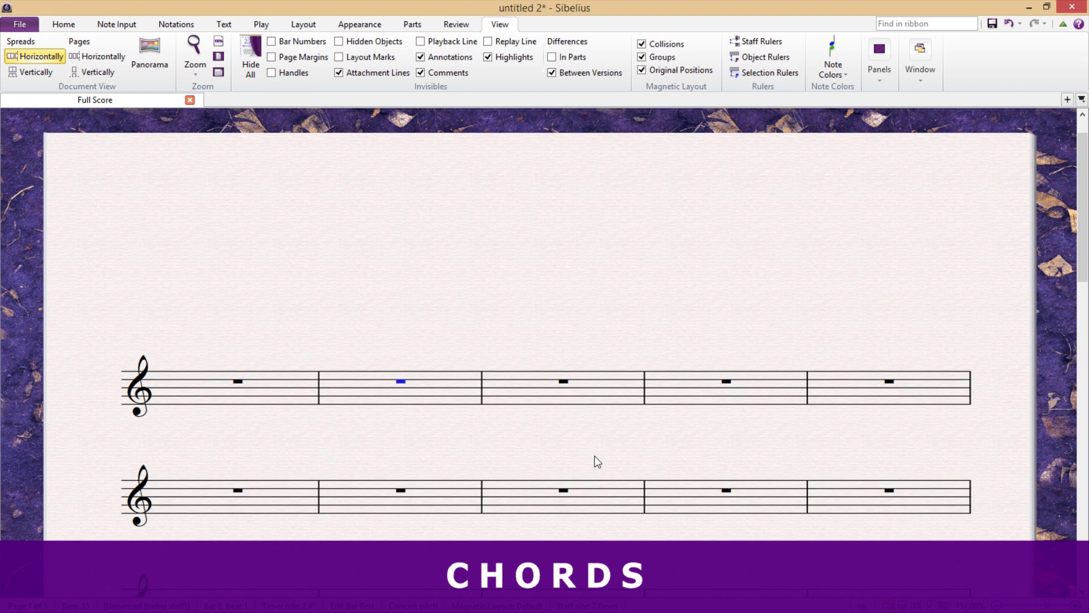
key(c)
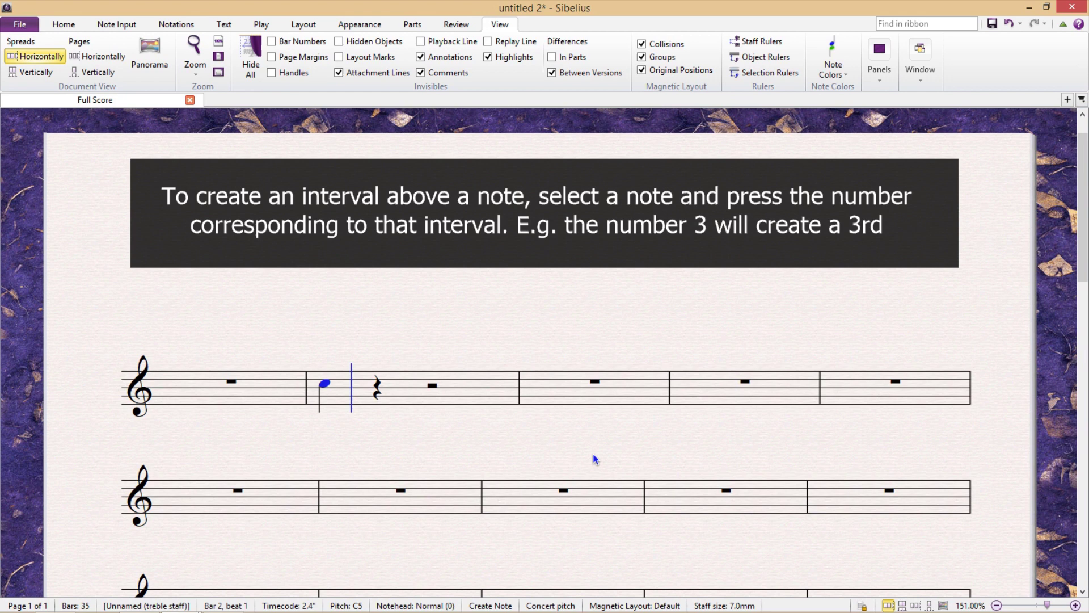
key(3)
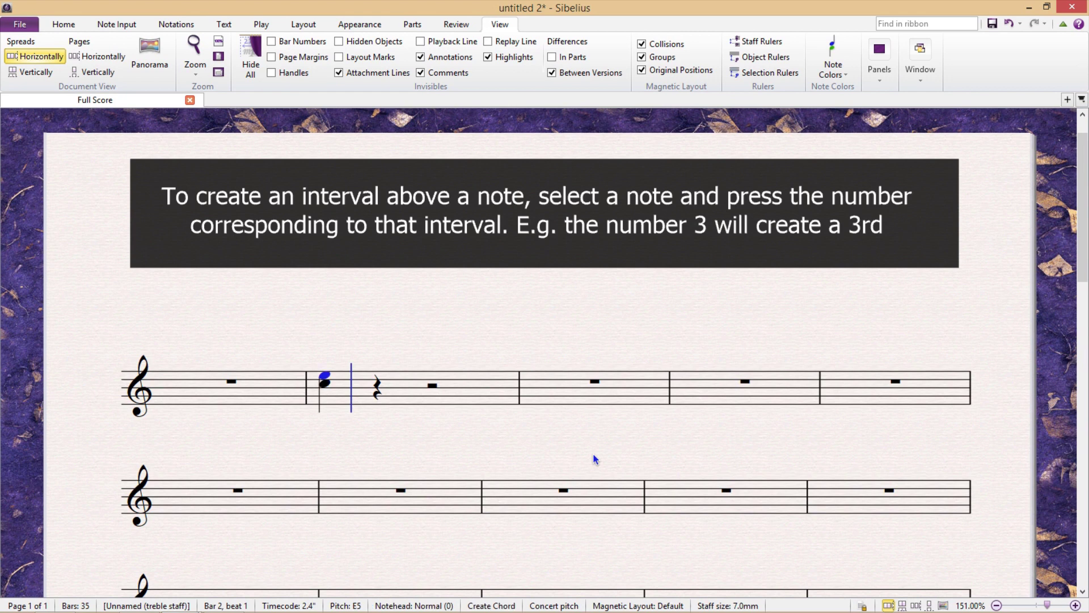
key(4)
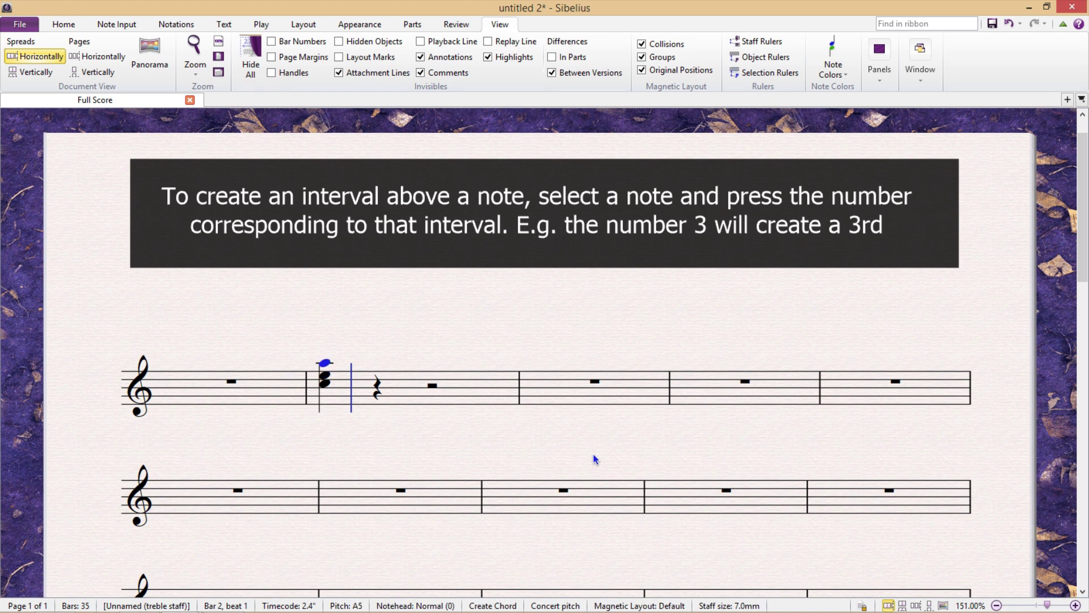
key(3)
key(3)
key(3)
key(3)
key(3)
key(3)
key(3)
key(3)
key(3)
key(3)
key(3)
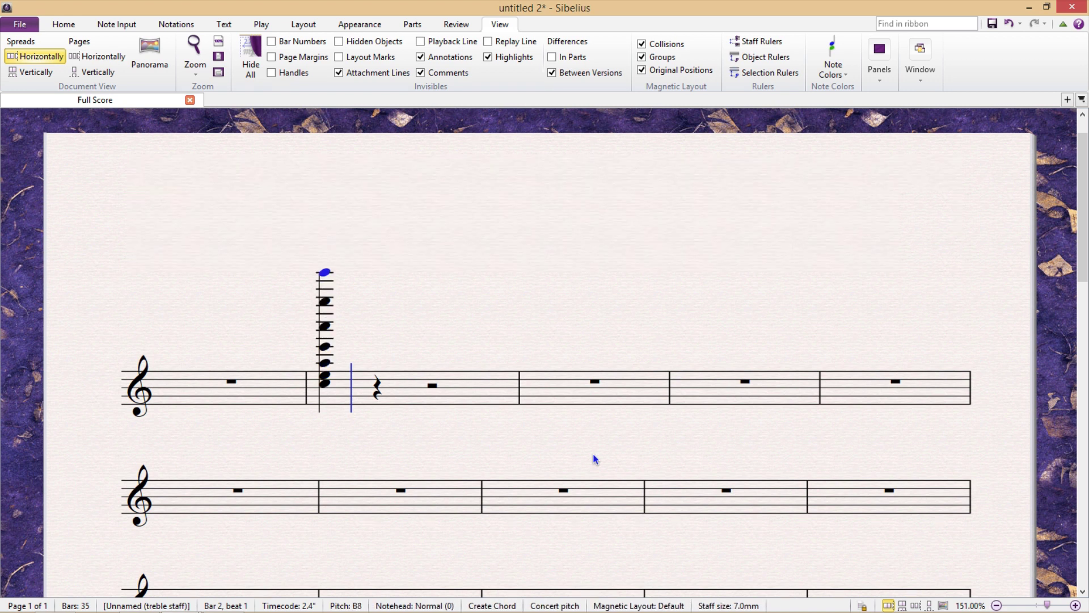
key(ctrl+z)
key(ctrl+z)
key(ctrl+z)
key(ctrl+z)
key(ctrl+z)
key(ctrl+z)
key(ctrl+z)
key(ctrl+z)
key(ctrl+z)
key(ctrl+z)
key(ctrl+z)
key(ctrl+z)
key(ctrl+z)
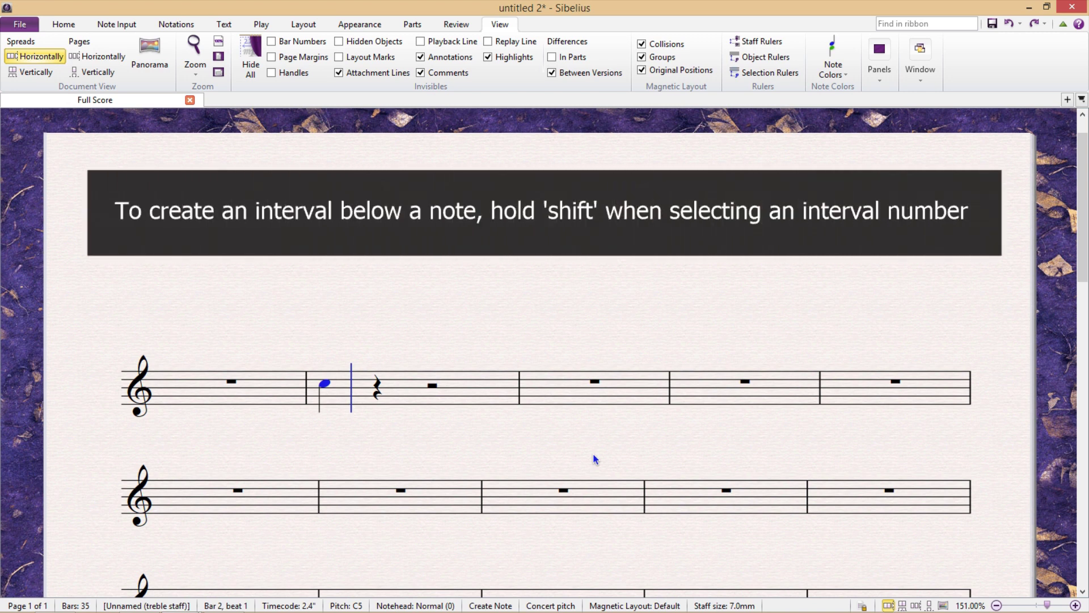
key(shift+3)
key(shift+3)
key(shift+3)
key(shift+3)
key(shift+3)
key(shift+3)
key(shift+3)
key(shift+3)
key(shift+3)
key(shift+3)
key(shift+3)
key(shift+3)
key(shift+3)
key(shift+3)
key(shift+3)
key(shift+3)
key(shift+3)
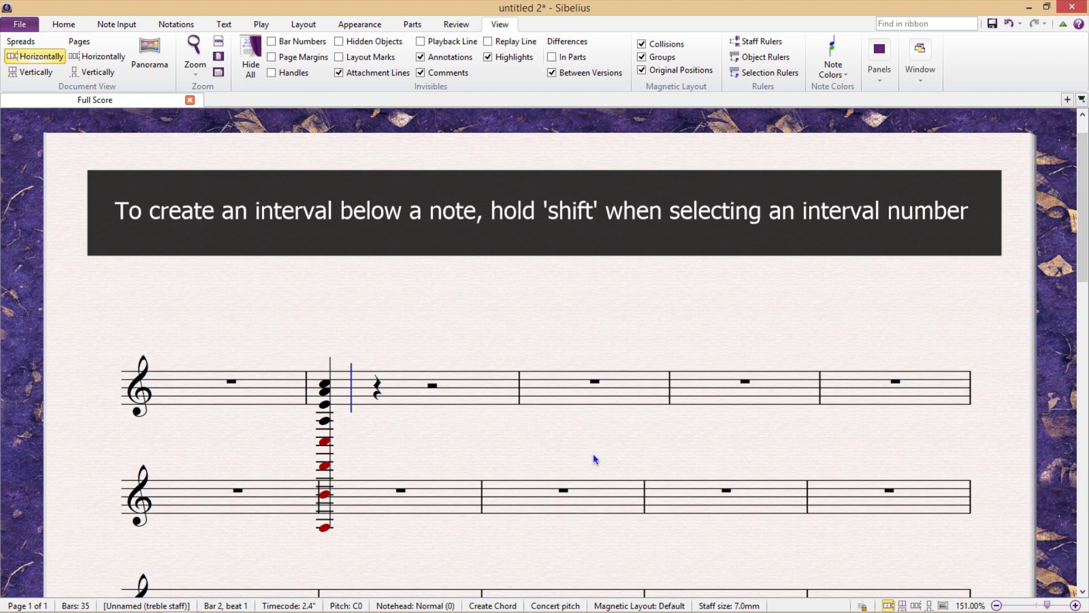
key(ctrl+z)
key(ctrl+z)
key(ctrl+z)
key(ctrl+z)
key(ctrl+z)
key(ctrl+z)
key(ctrl+z)
key(ctrl+z)
key(ctrl+z)
key(ctrl+z)
key(ctrl+z)
key(ctrl+z)
key(ctrl+z)
key(ctrl+z)
key(ctrl+z)
key(ctrl+z)
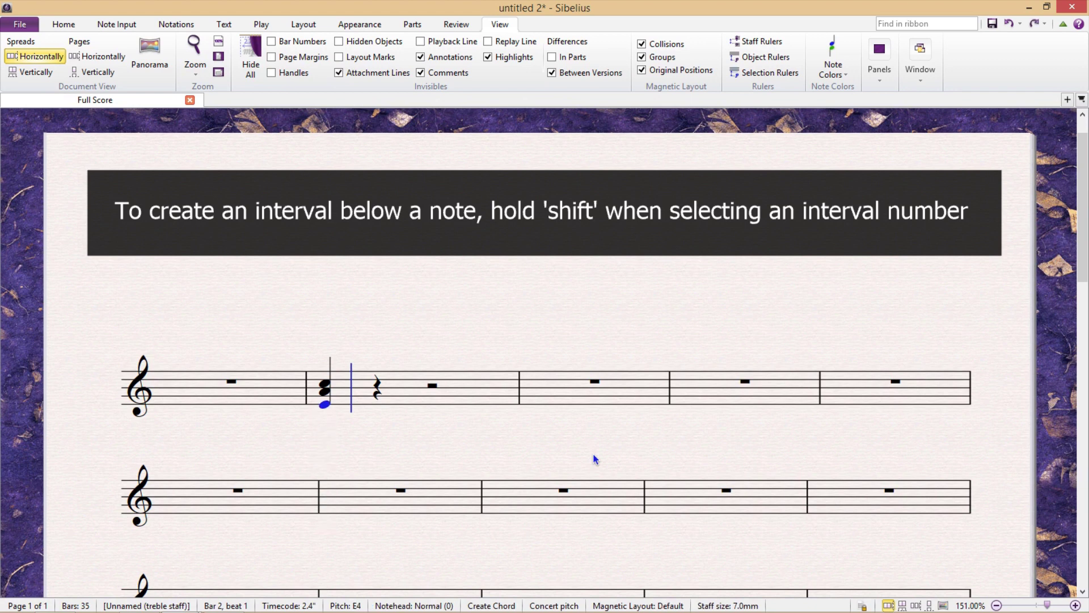
key(ctrl+z)
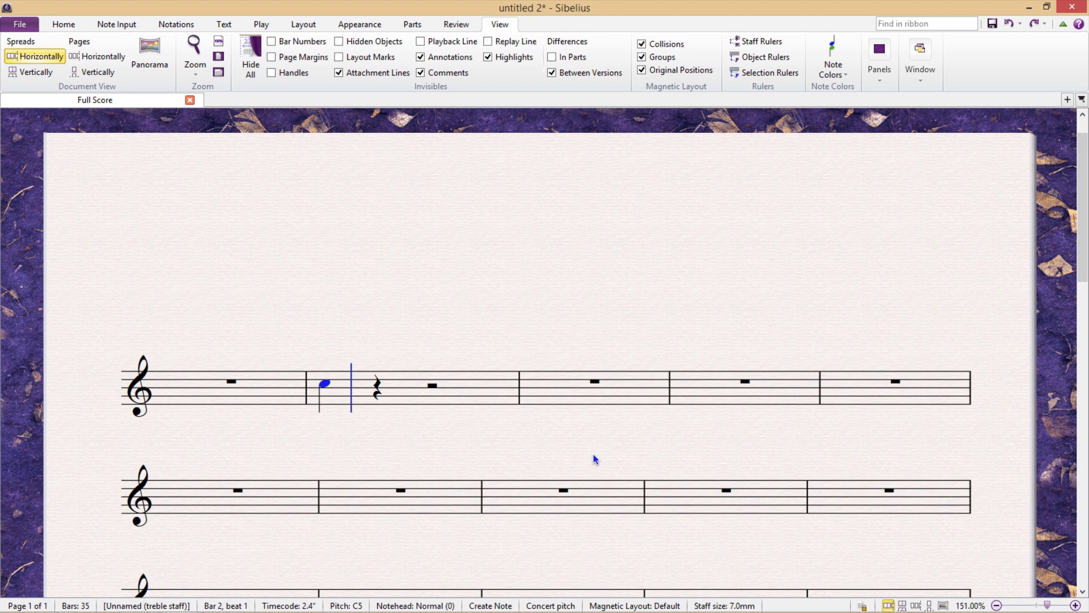
Step: Add an E-flat above the C, then cycle the notes through voices 2, 3, 4 and back to 1 with Alt shortcuts
key(3)
key(minus)
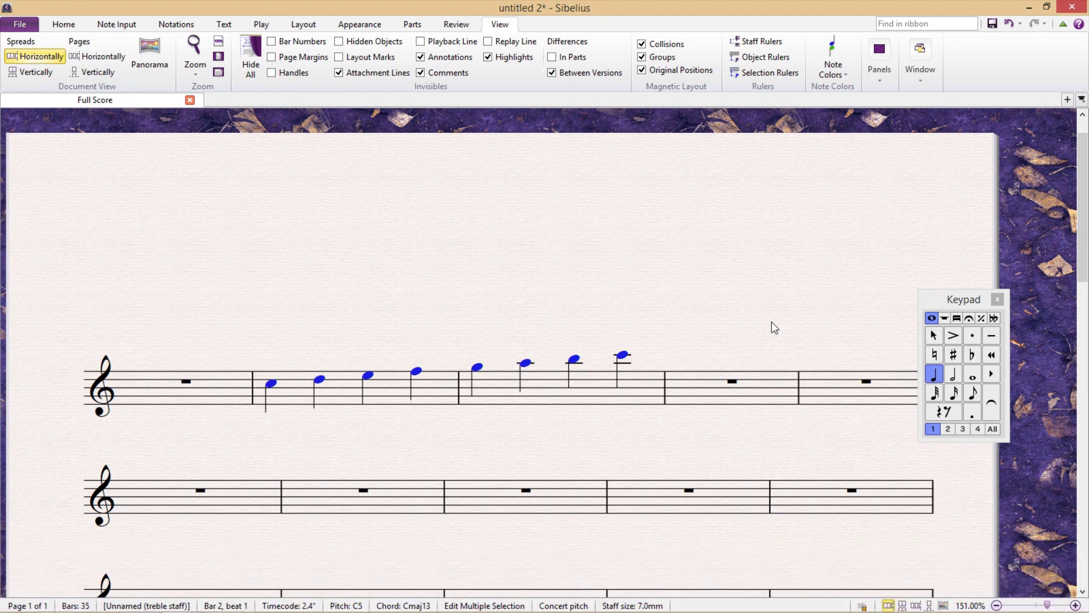
key(alt+2)
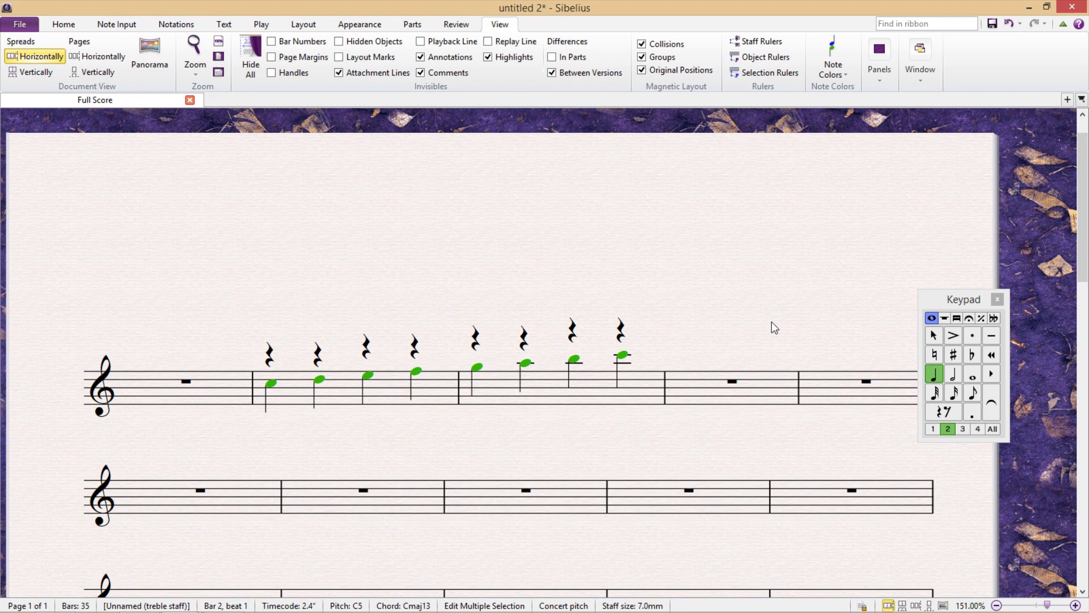
key(alt+3)
key(alt+4)
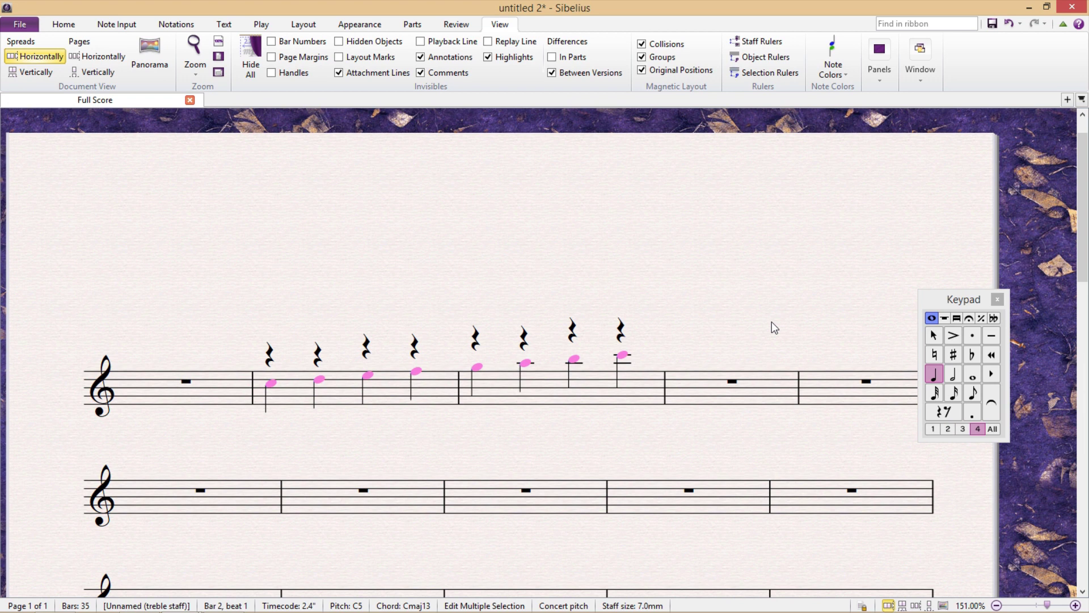
key(alt+1)
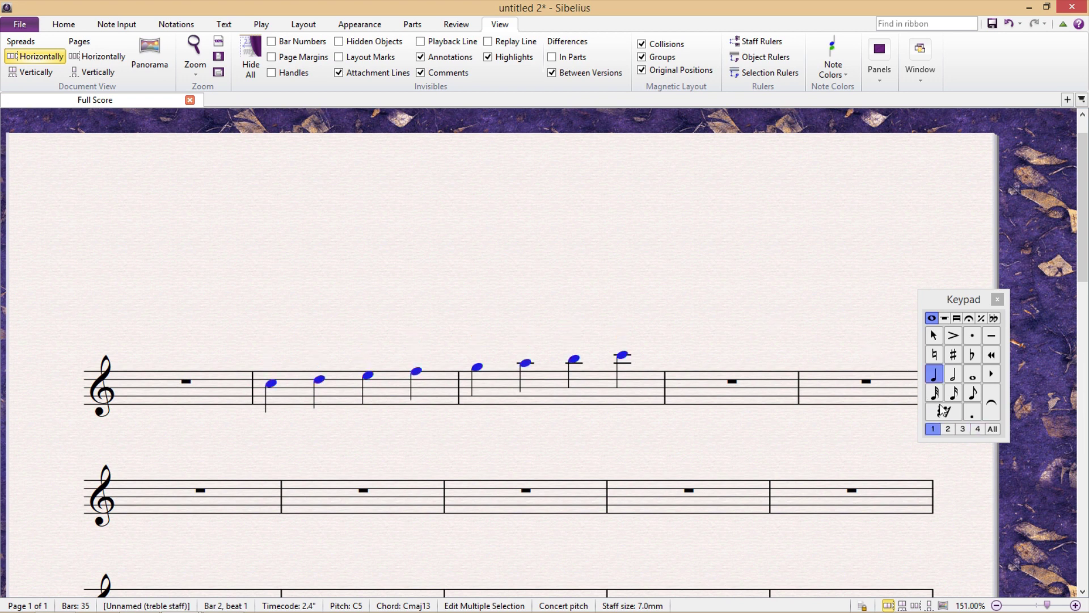
Step: Cycle the notes through voices 2–4 with the Keypad voice buttons, ending in voice 1
click(948, 429)
click(963, 429)
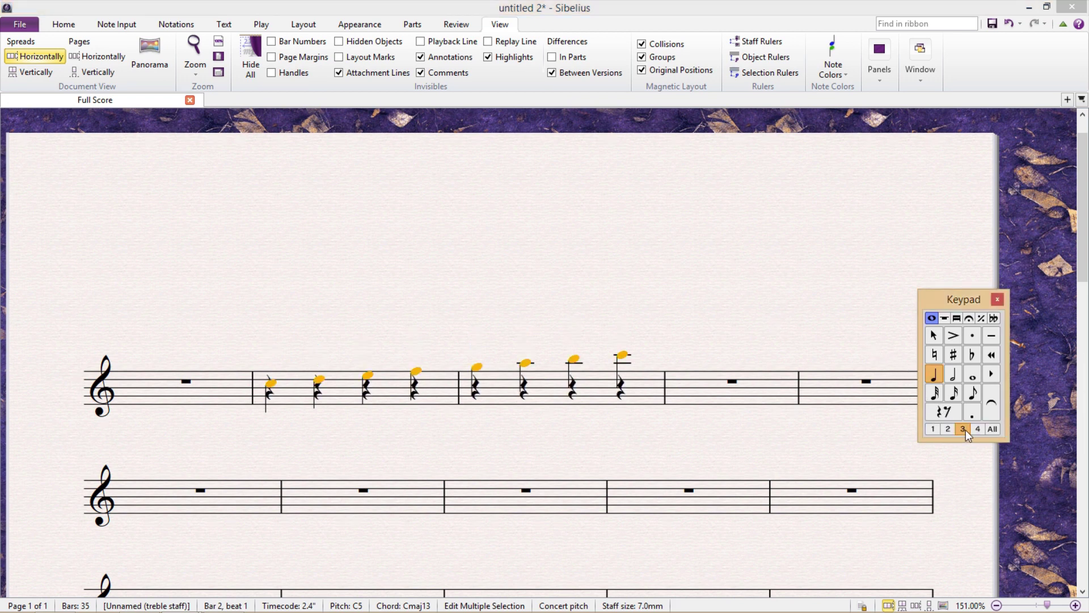
click(977, 429)
click(964, 429)
click(948, 429)
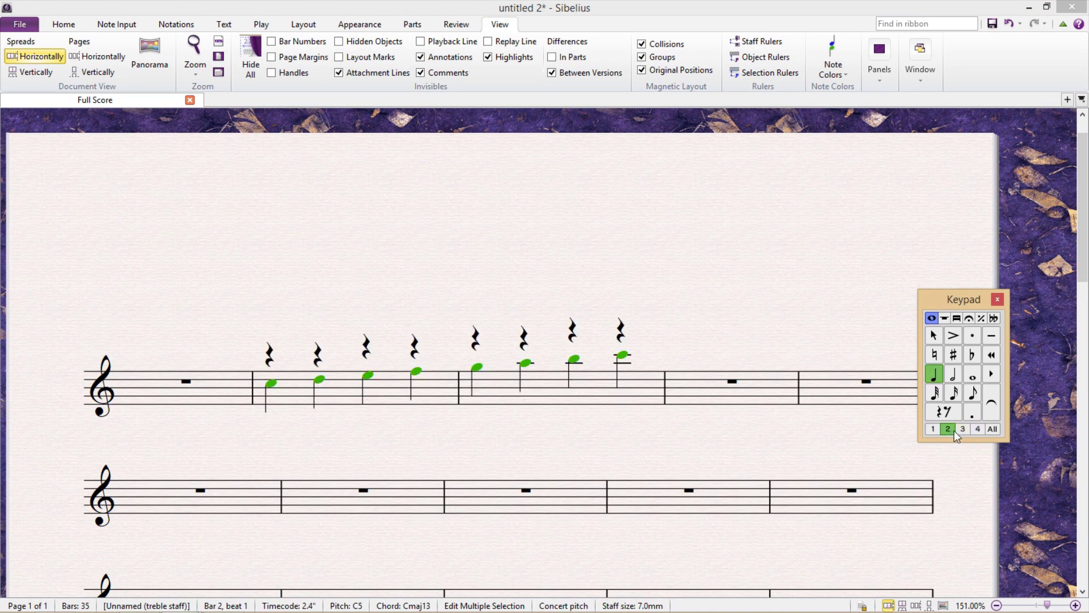
click(963, 429)
click(932, 430)
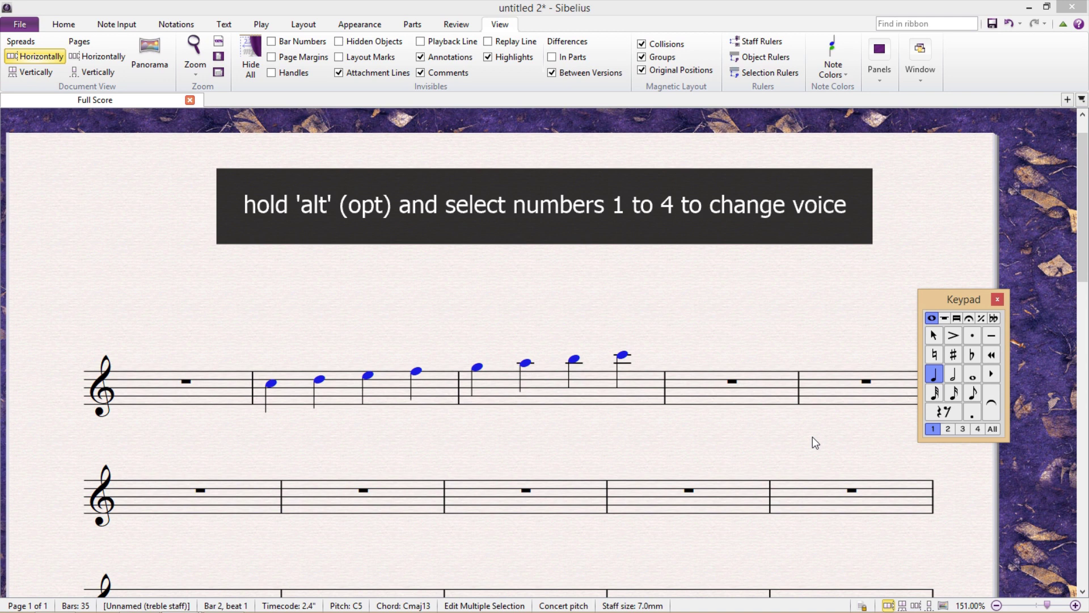
key(alt+3)
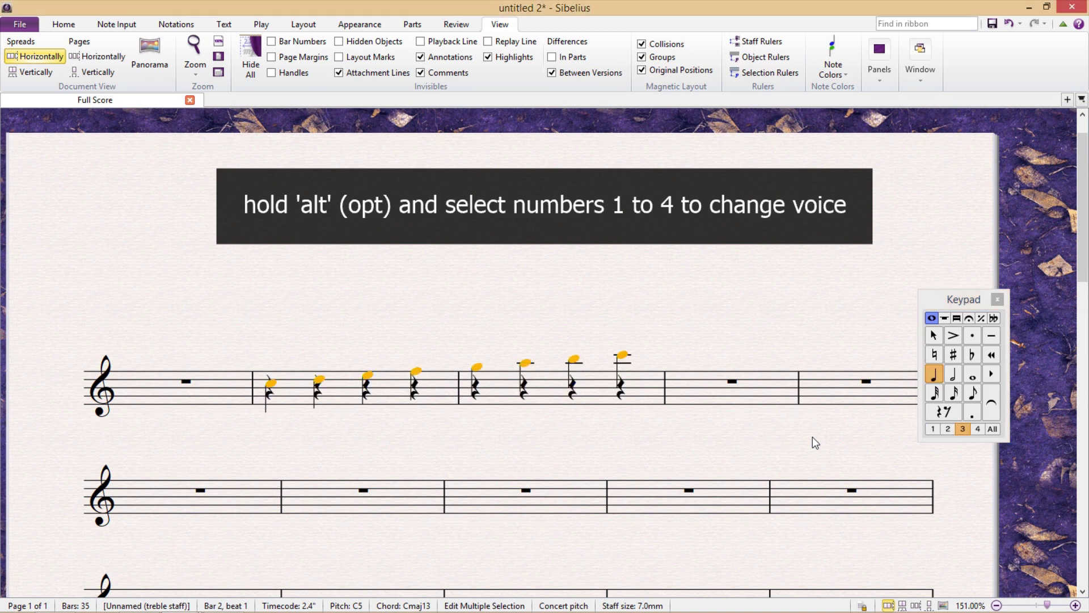
key(alt+2)
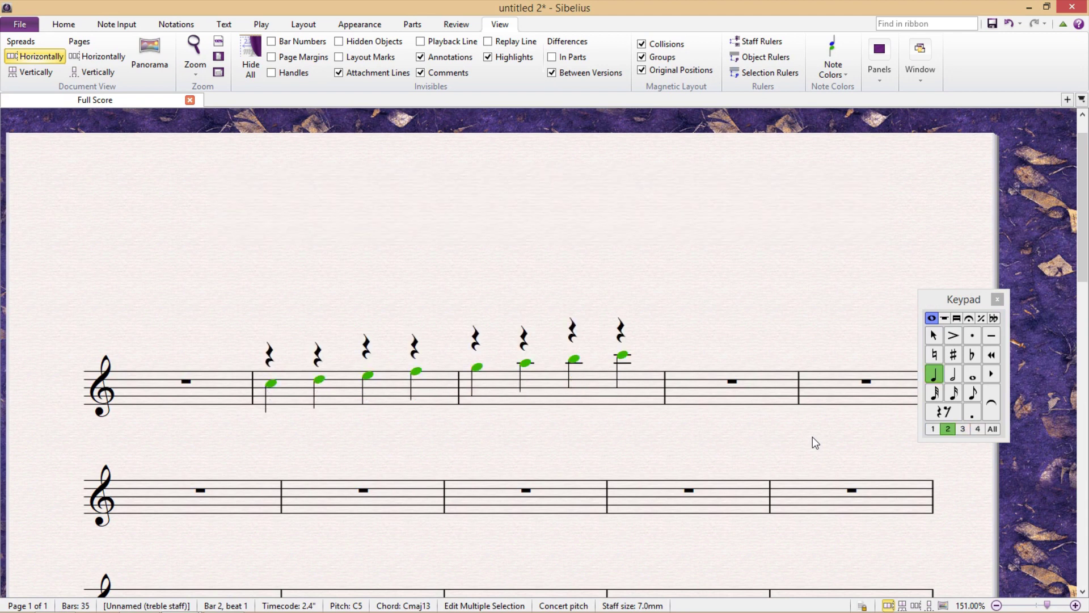
key(alt+3)
key(alt+3)
key(alt+2)
key(alt+4)
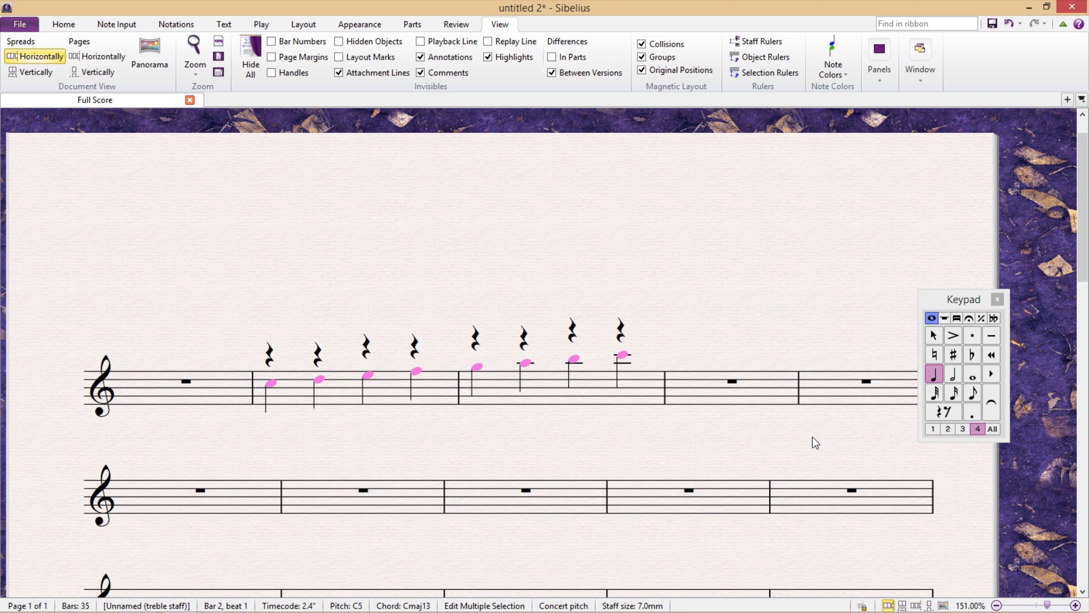
key(alt+1)
key(Right)
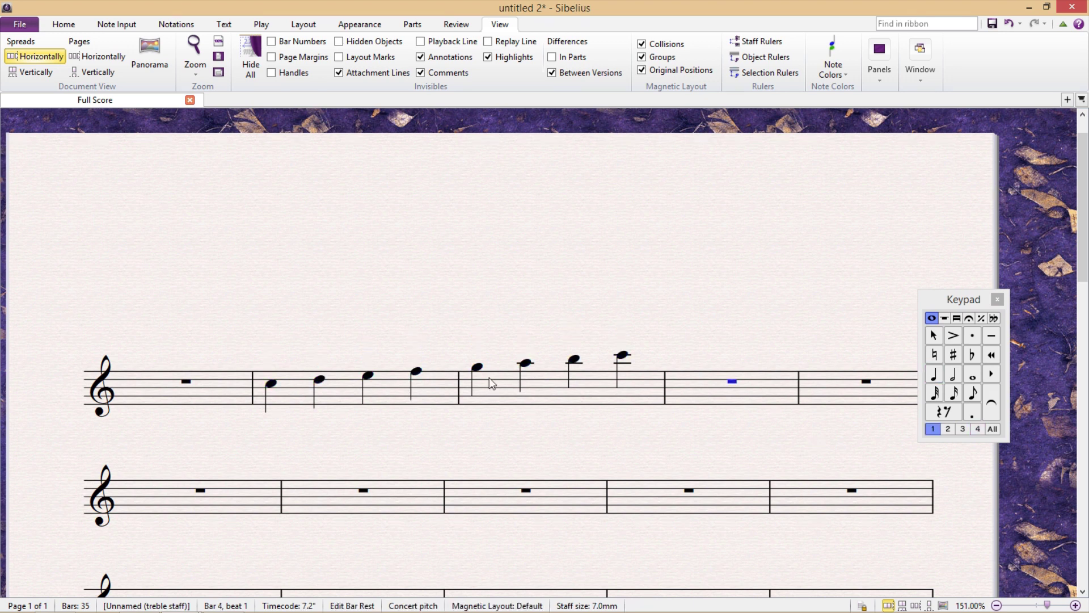
shift+click(404, 385)
key(alt+2)
key(alt+3)
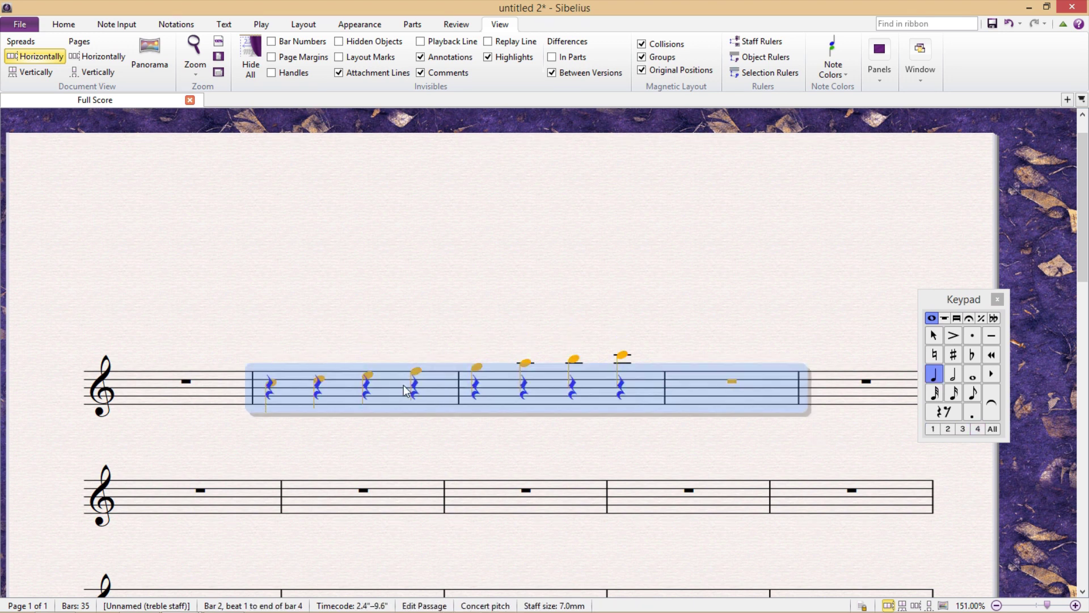
key(alt+2)
key(alt+1)
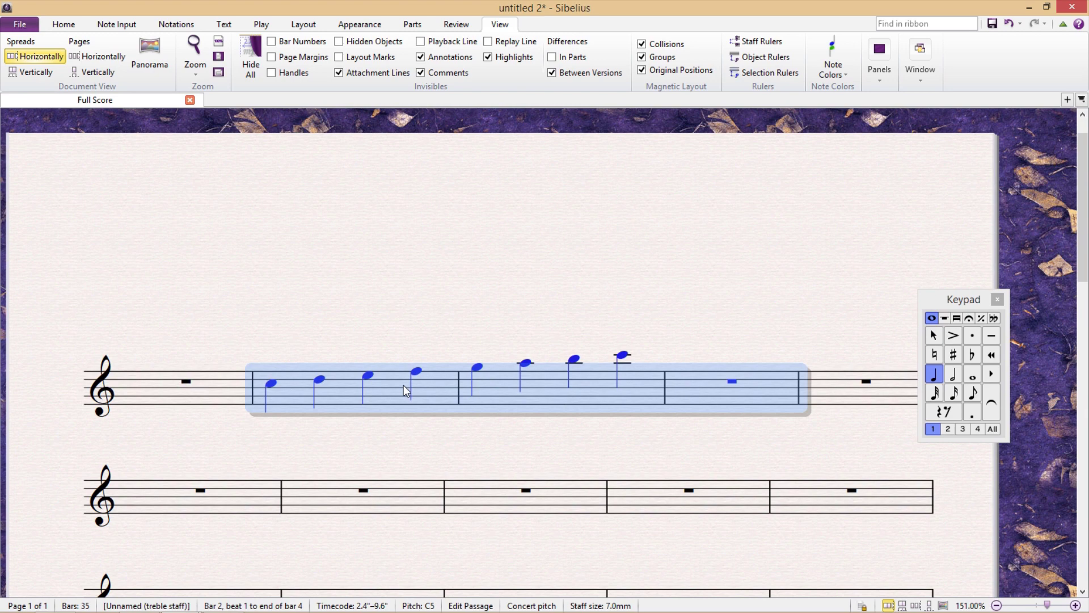
key(Left)
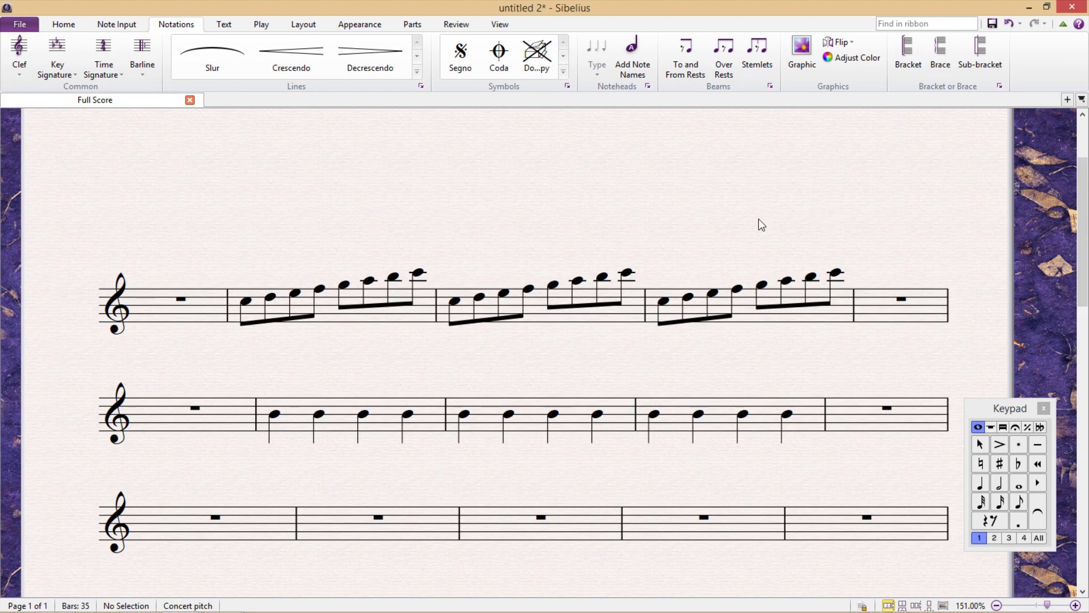
Step: Try diamond noteheads on bar 2, then restore its normal noteheads
click(426, 311)
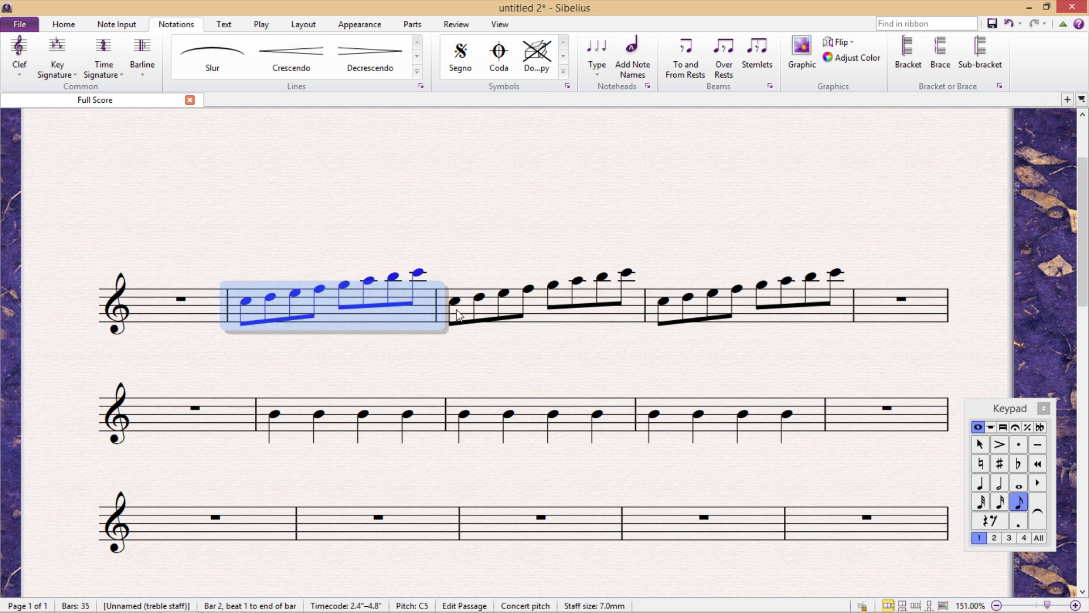
key(shift+alt+2)
click(572, 238)
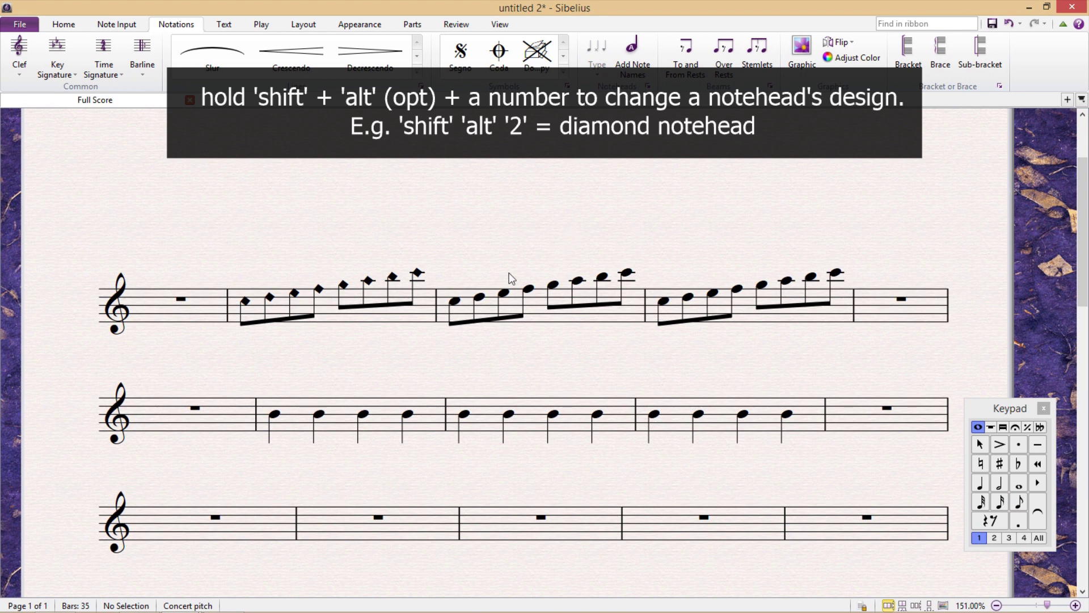
click(421, 314)
key(shift+alt+0)
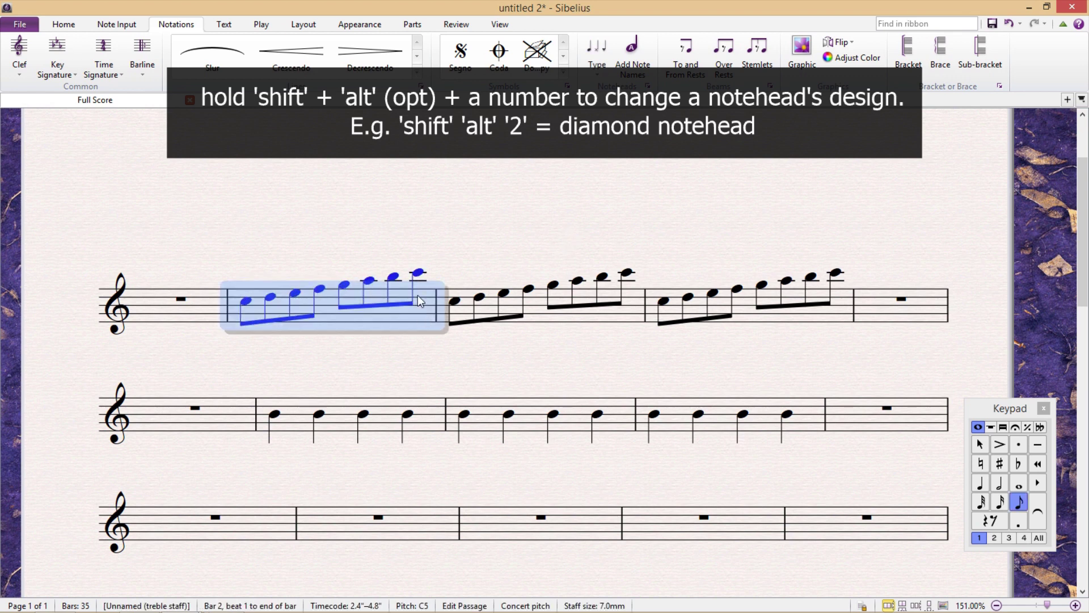
Step: Give bar 3 cross noteheads and bar 4 diamond noteheads
click(548, 313)
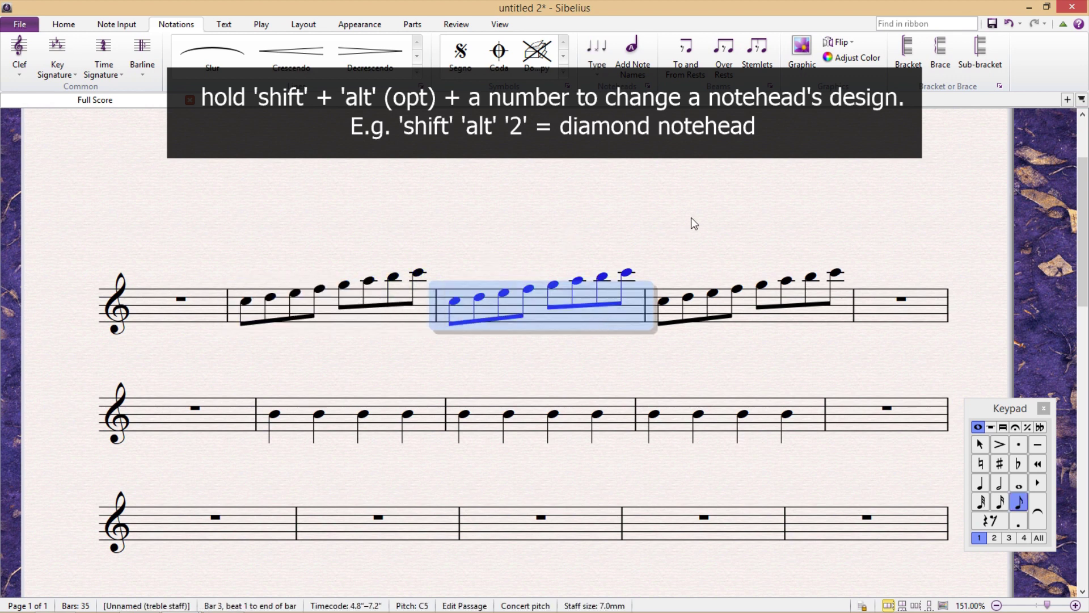
key(shift+alt+1)
click(824, 318)
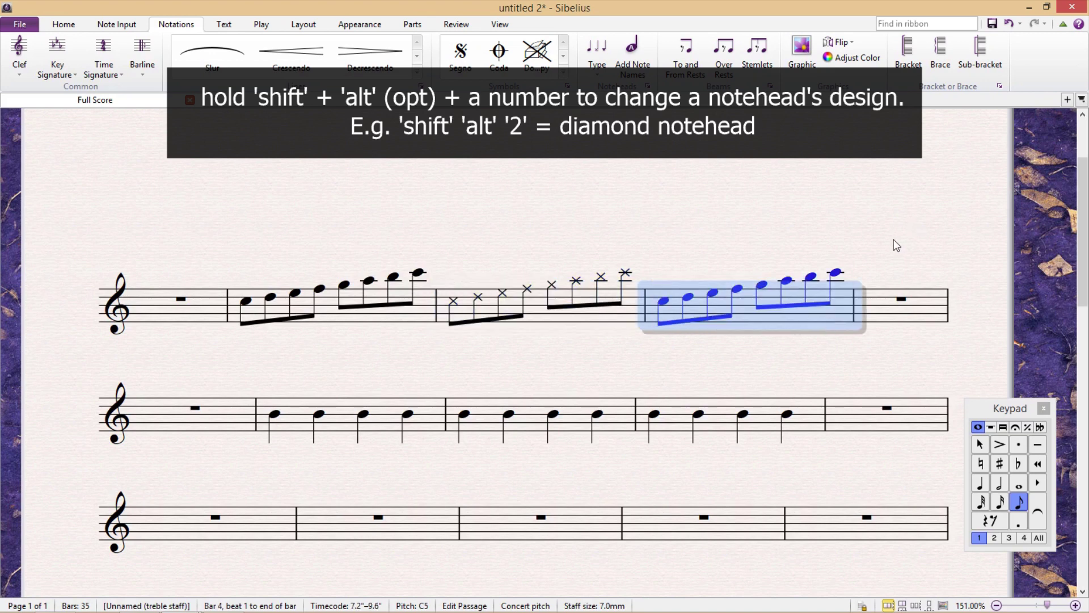
key(shift+alt+2)
key(Escape)
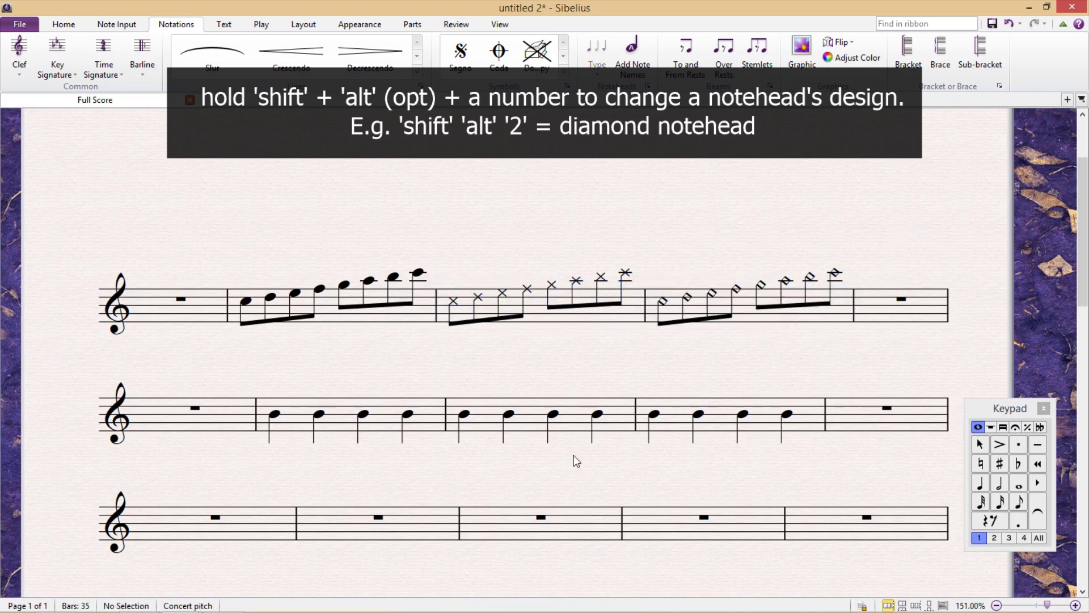
Step: Apply 'Beat without stem' slash noteheads to bars 2–4 of the middle staff
click(721, 424)
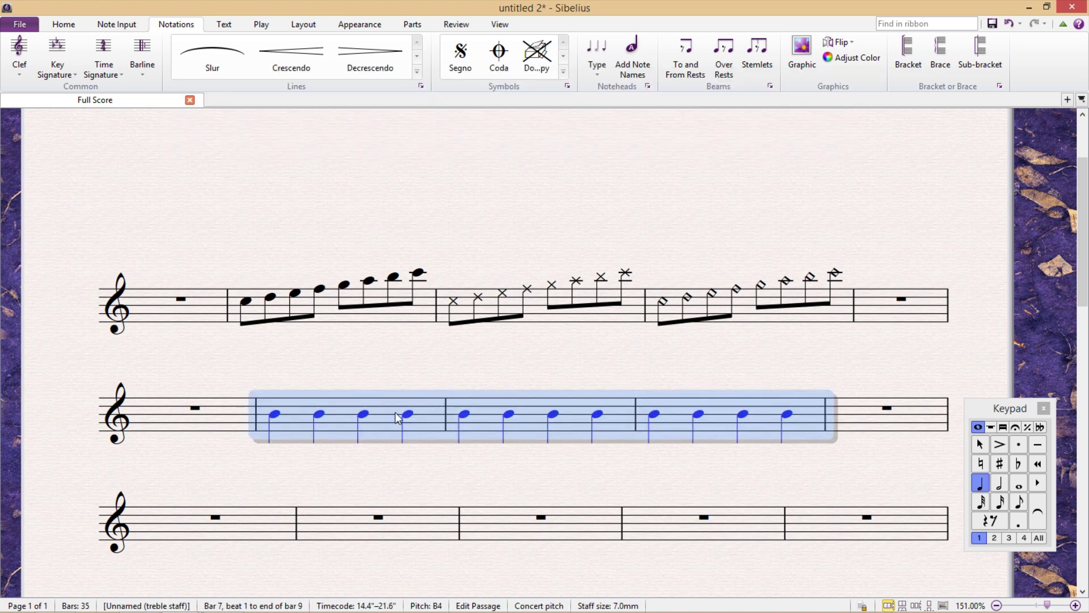
shift+click(392, 419)
click(601, 70)
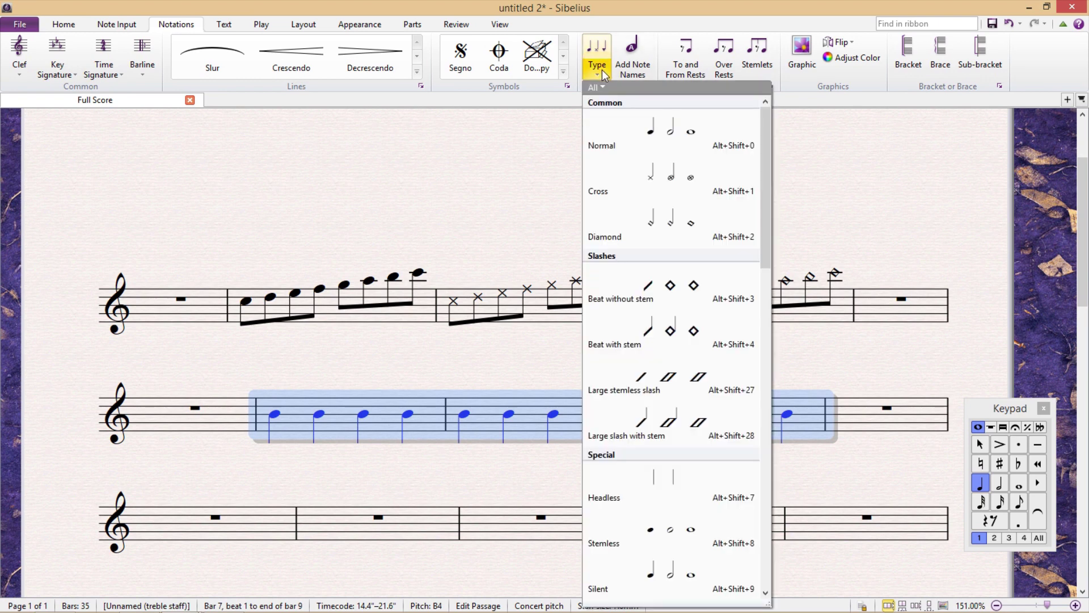
scroll(693, 244, down, 3)
scroll(693, 236, down, 10)
scroll(694, 237, up, 10)
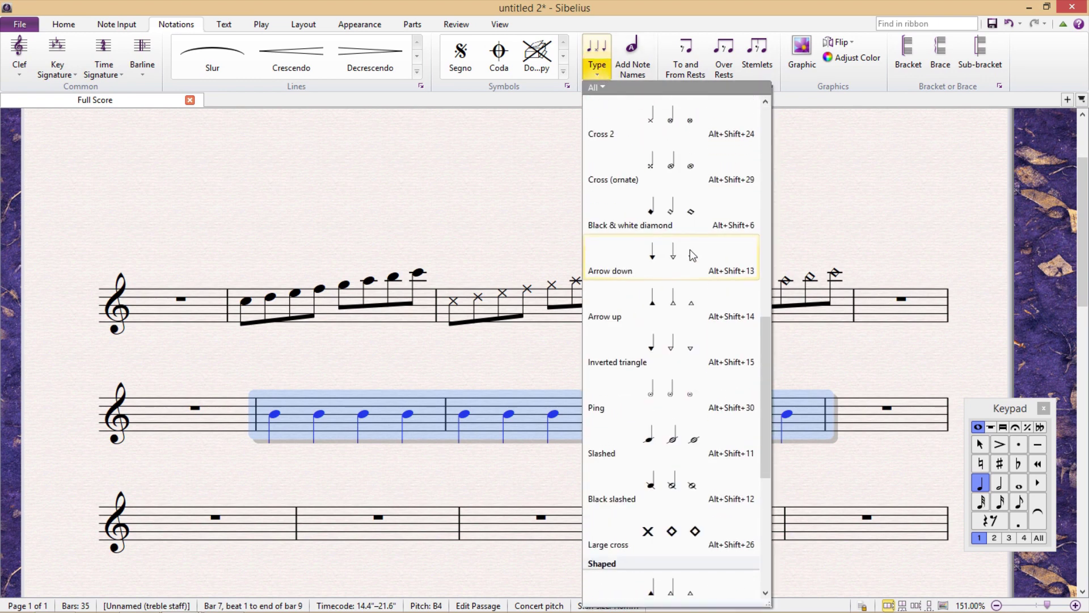
scroll(688, 260, up, 2)
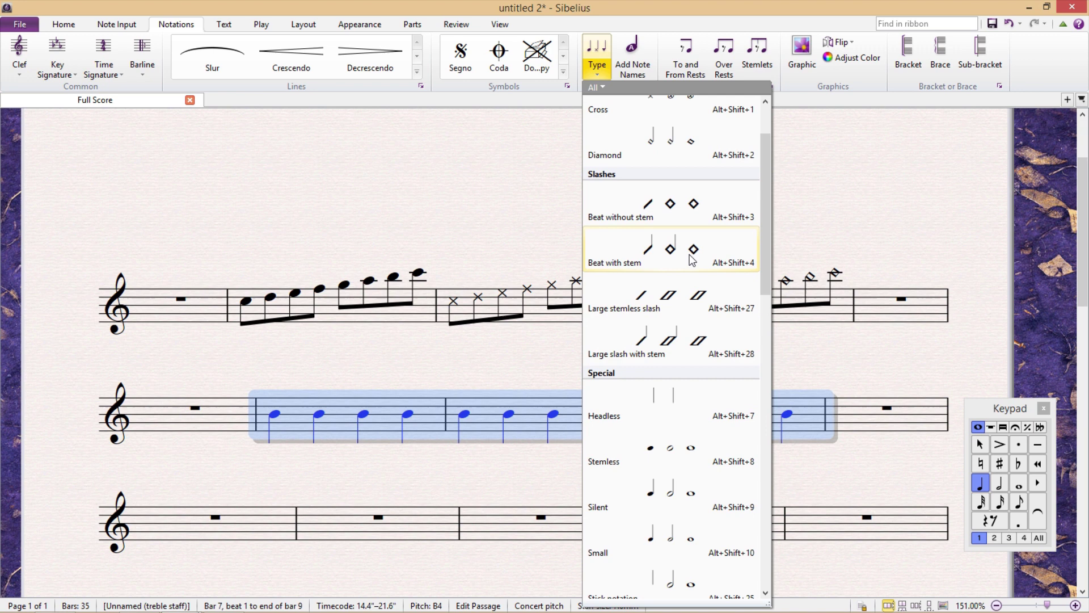
click(707, 216)
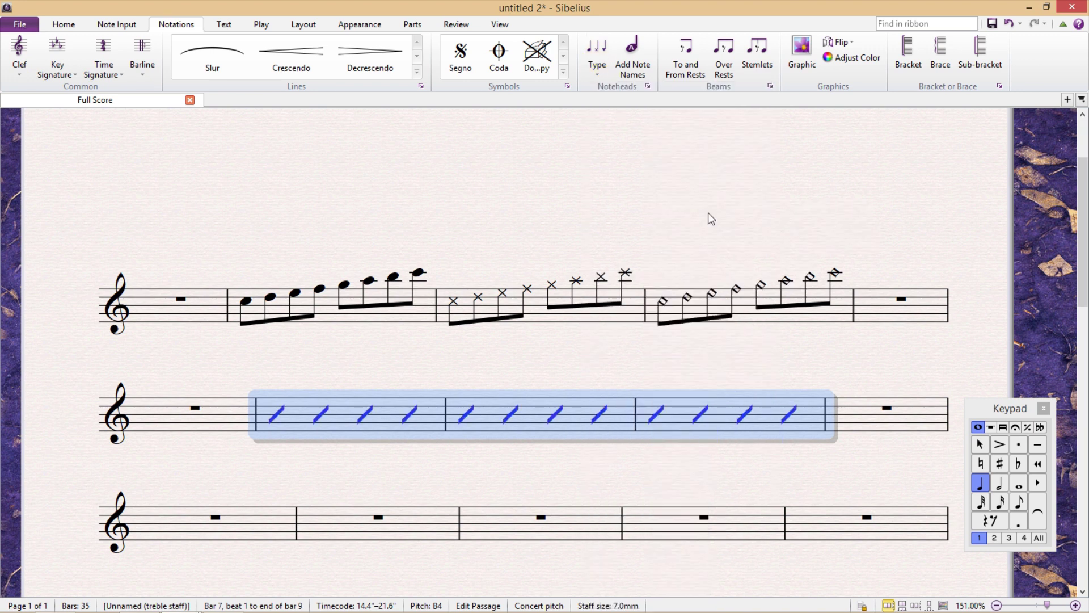
key(Escape)
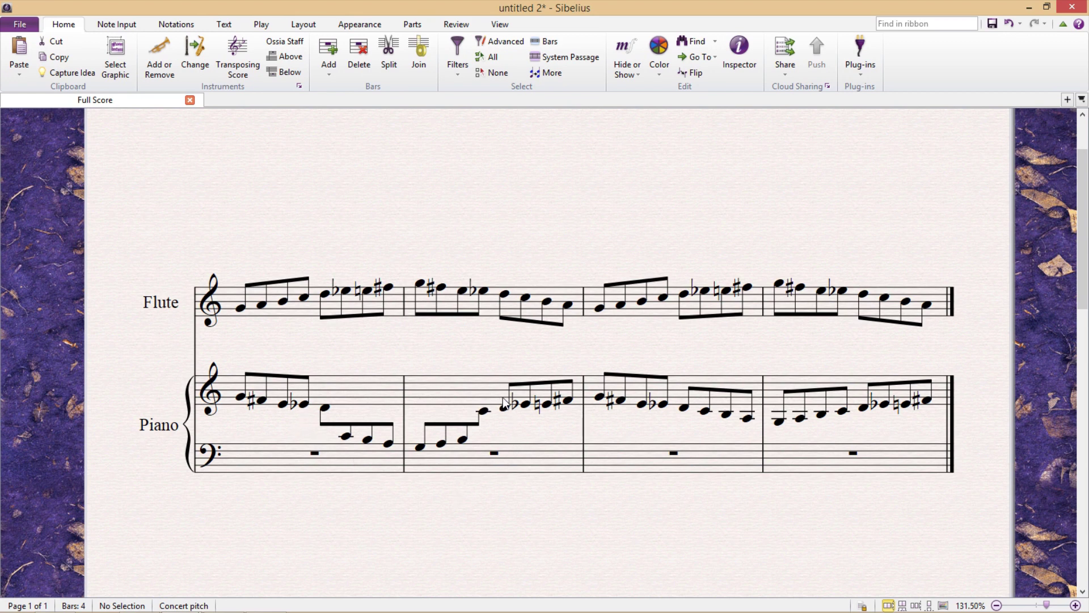
Step: Cross the piano notes from bar 3 through bar 4 beat 2.5 down to the bass staff
click(704, 412)
shift+click(824, 414)
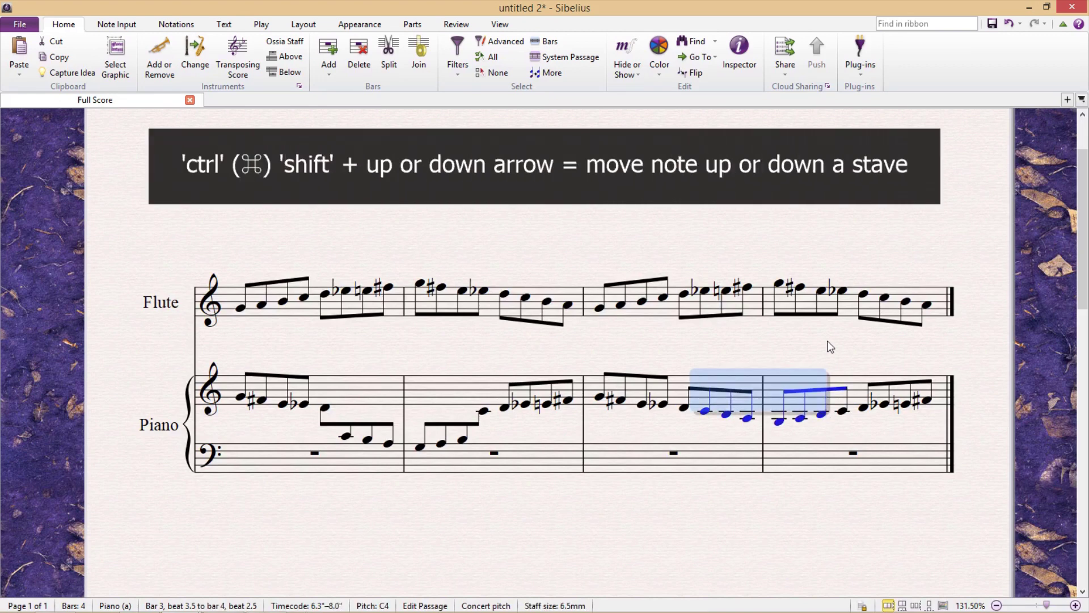
key(ctrl+shift+Down)
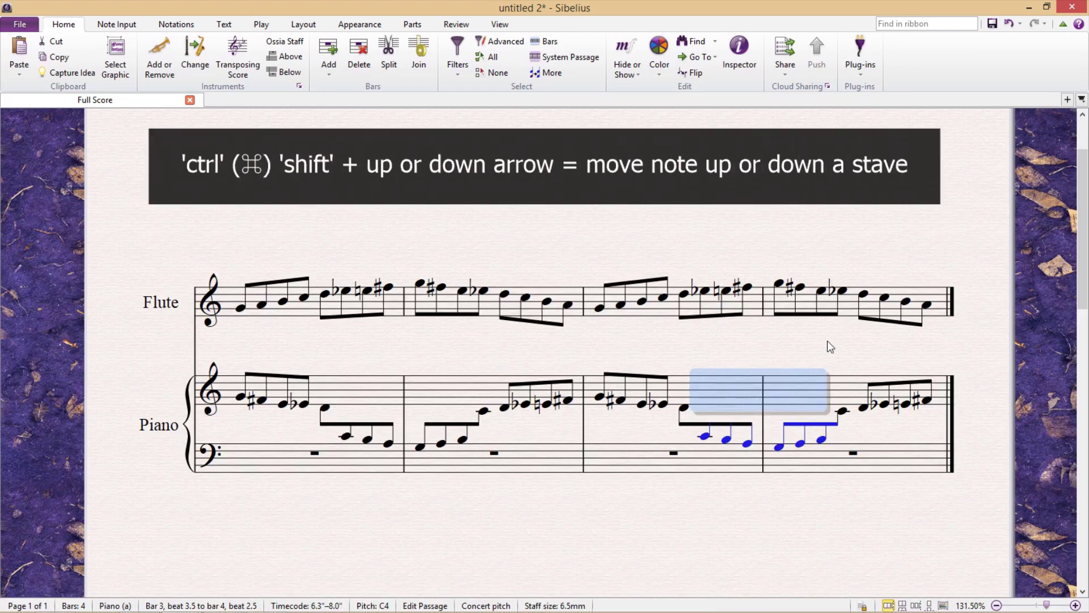
click(826, 352)
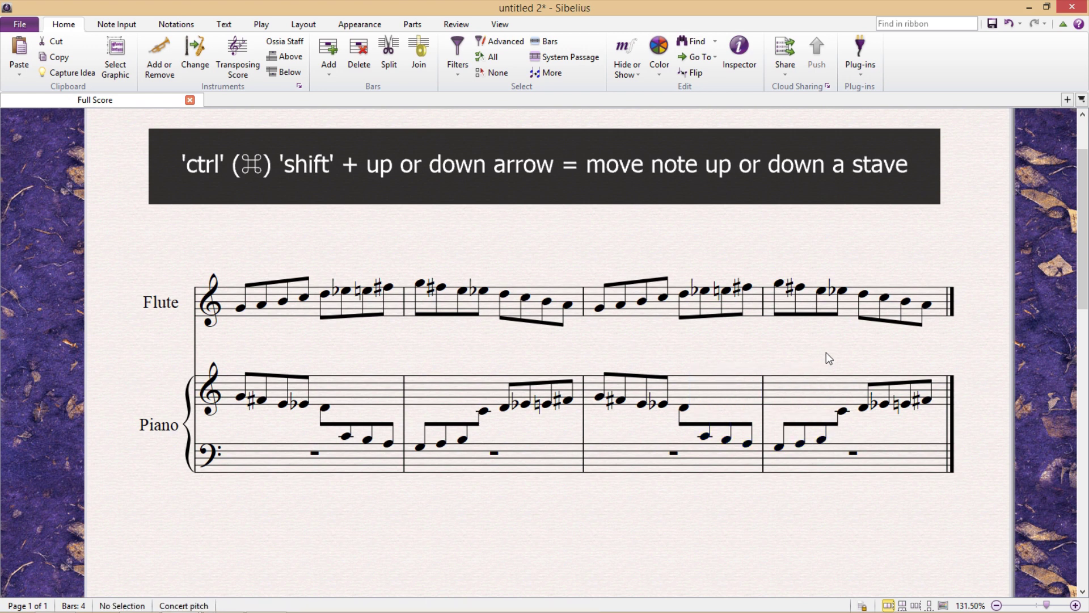
Step: Add an ossia staff above the Flute and move bar 1's notes through beat 3.5 onto it
triple_click(854, 312)
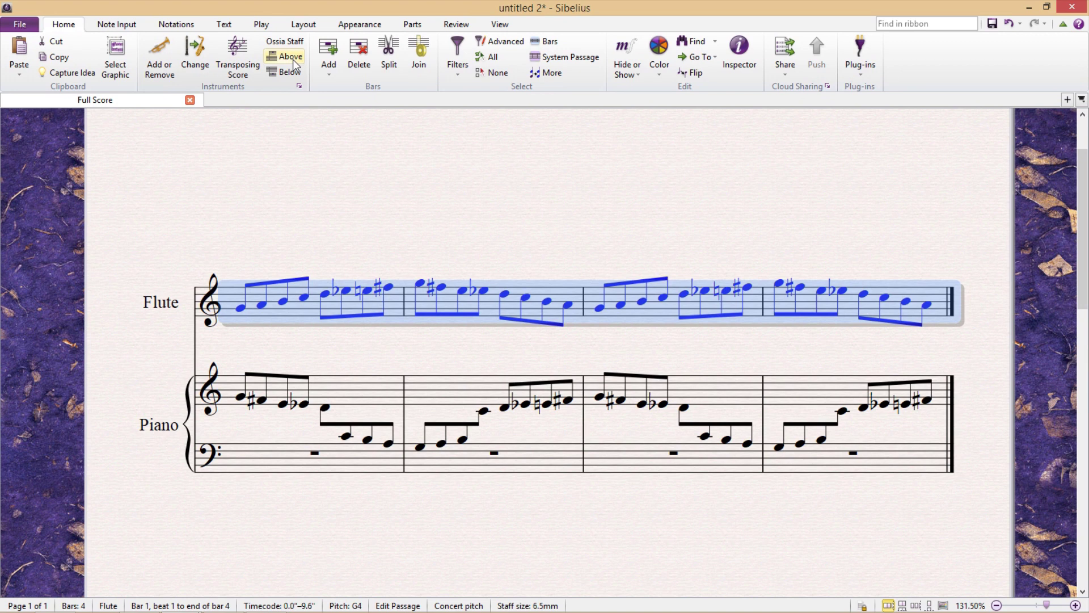
click(293, 60)
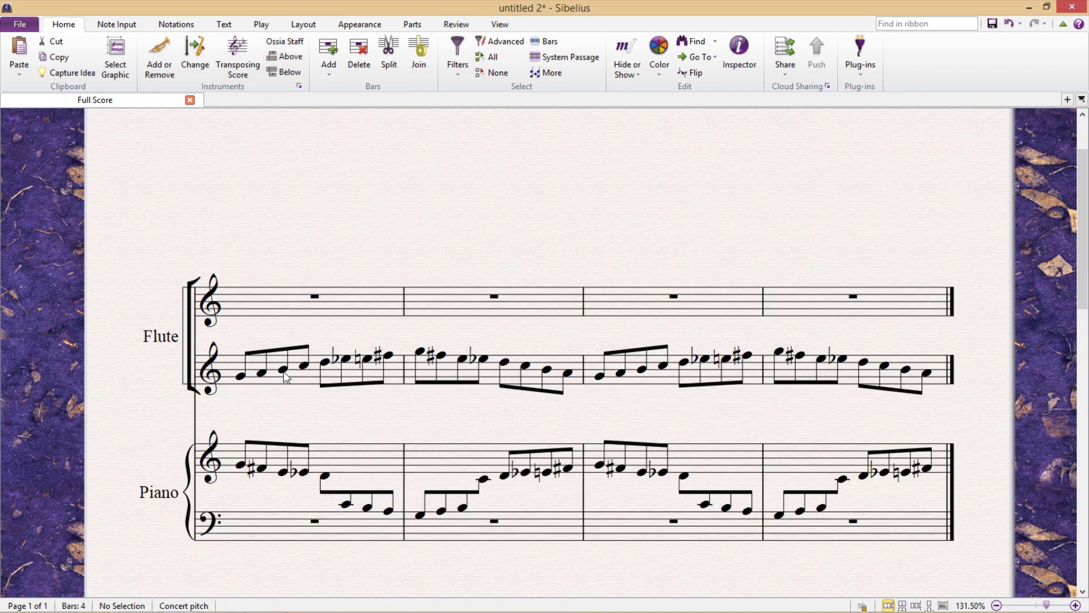
click(261, 377)
shift+click(336, 360)
key(ctrl+shift+Up)
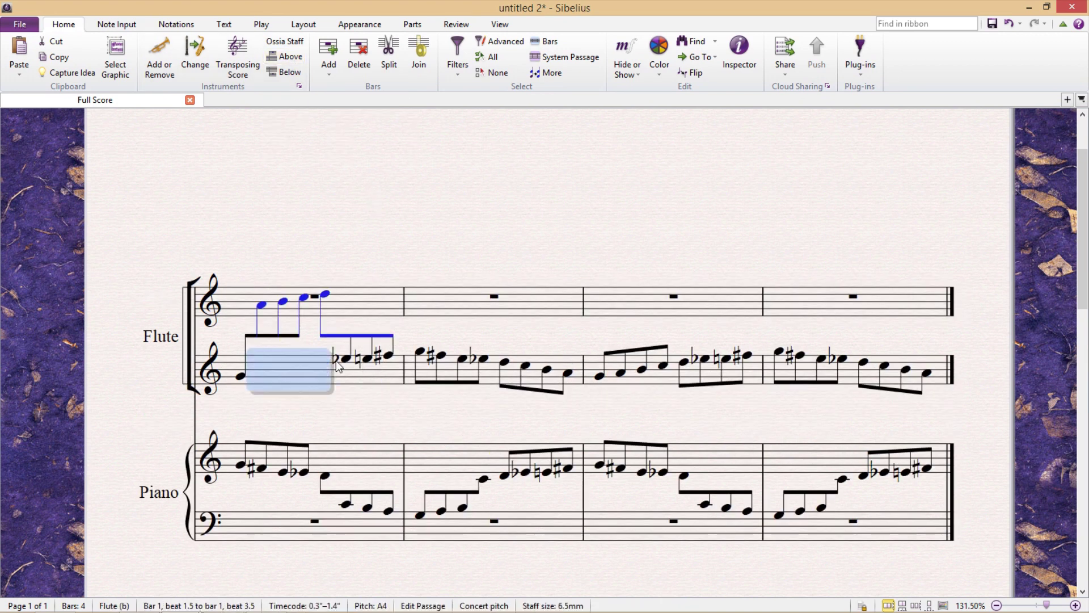
Step: Move the flute notes from C5 in bar 2 into bar 3 up onto the ossia staff
click(531, 373)
click(526, 365)
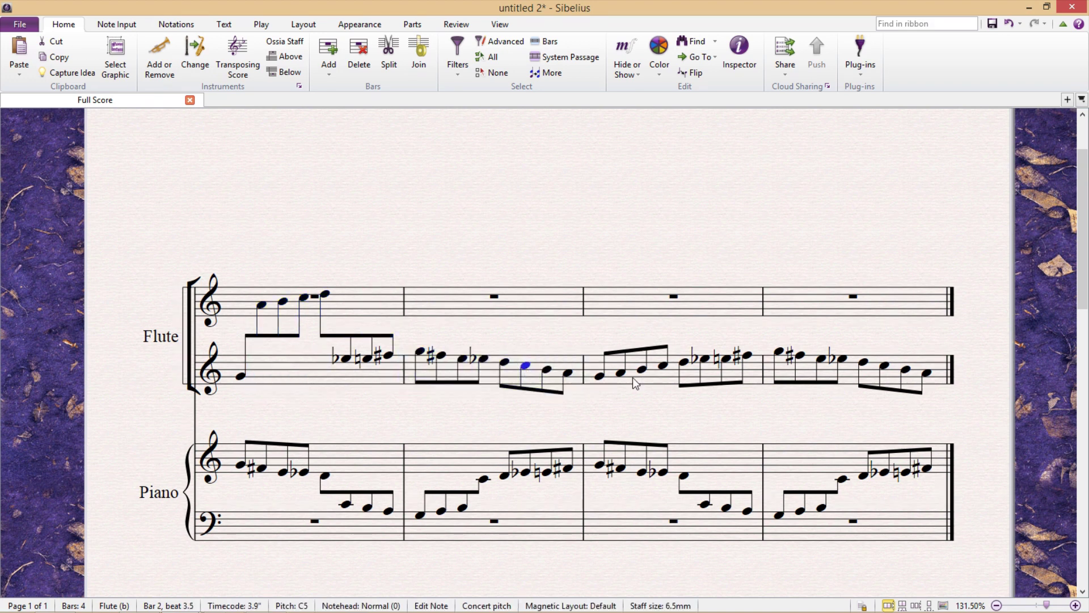
shift+click(642, 370)
key(ctrl+shift+Up)
Step: Move individual bar 3–4 notes, including the Bb, F# and Eb, up onto the ossia staff
click(663, 365)
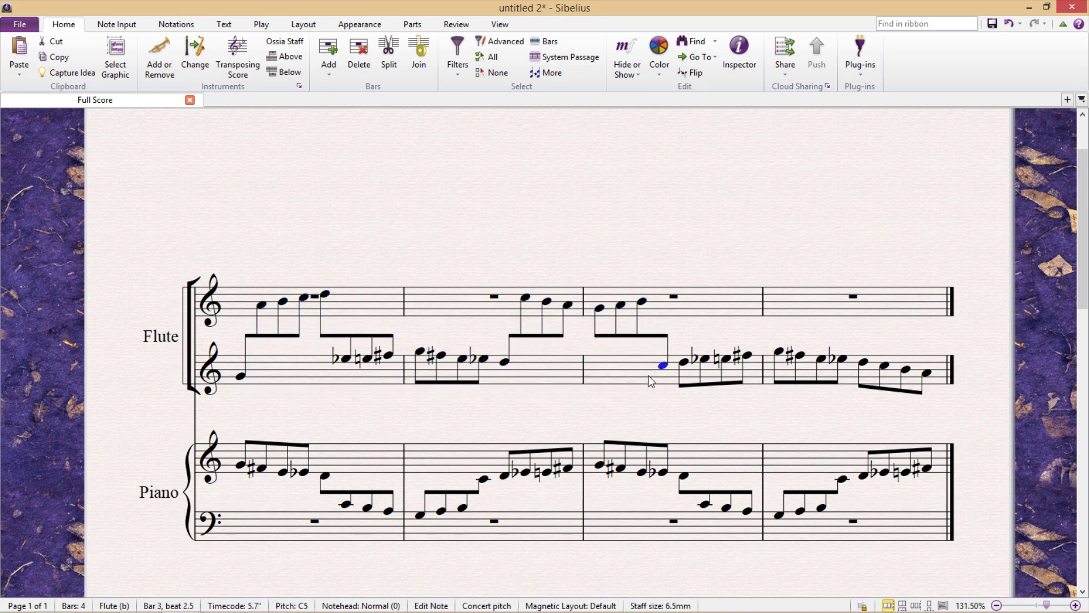
key(Right)
key(Right)
key(ctrl+shift+Up)
key(Right)
key(Right)
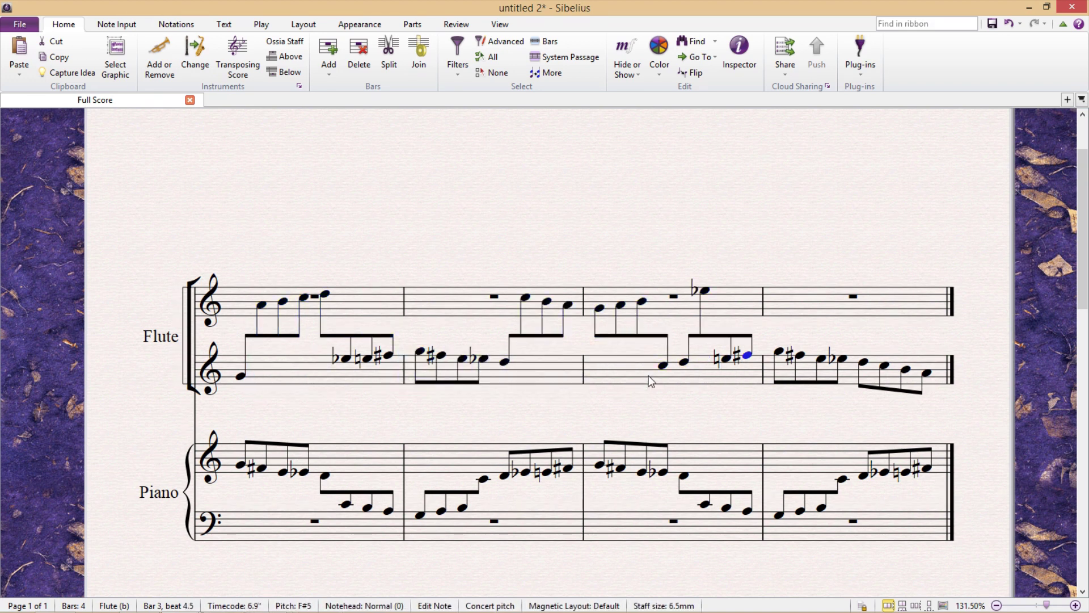
key(ctrl+shift+Up)
key(Right)
key(Right)
key(ctrl+shift+Up)
key(Right)
key(Right)
key(ctrl+shift+Up)
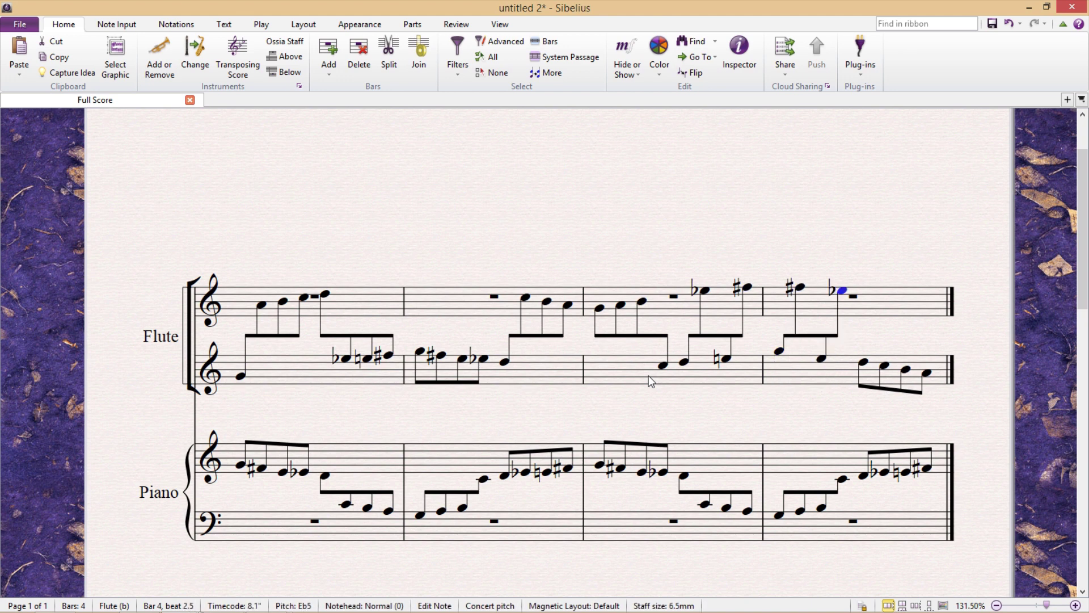